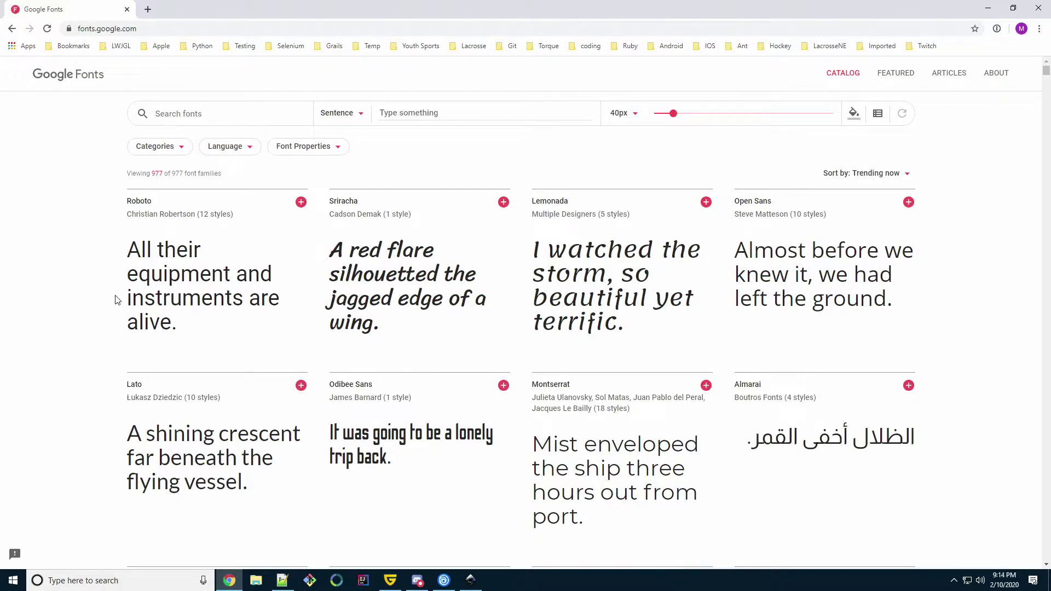
Search Google Fonts for Bangers and install the Bangers-Regular font file, replacing the existing copy.
{"action": "type", "text": "bangers"}
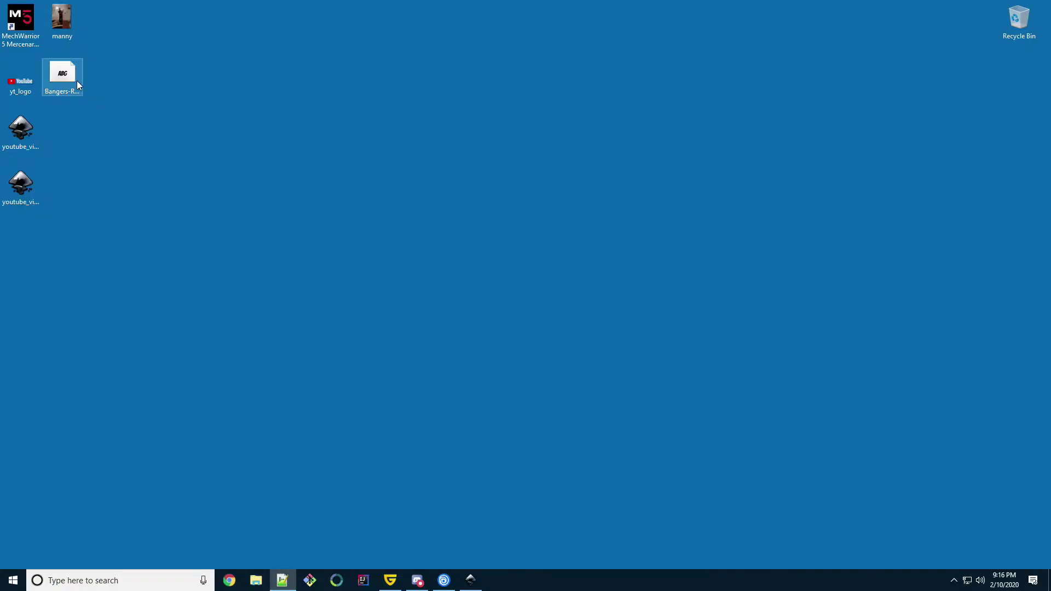
{"action": "right_click", "coordinate": [71, 80]}
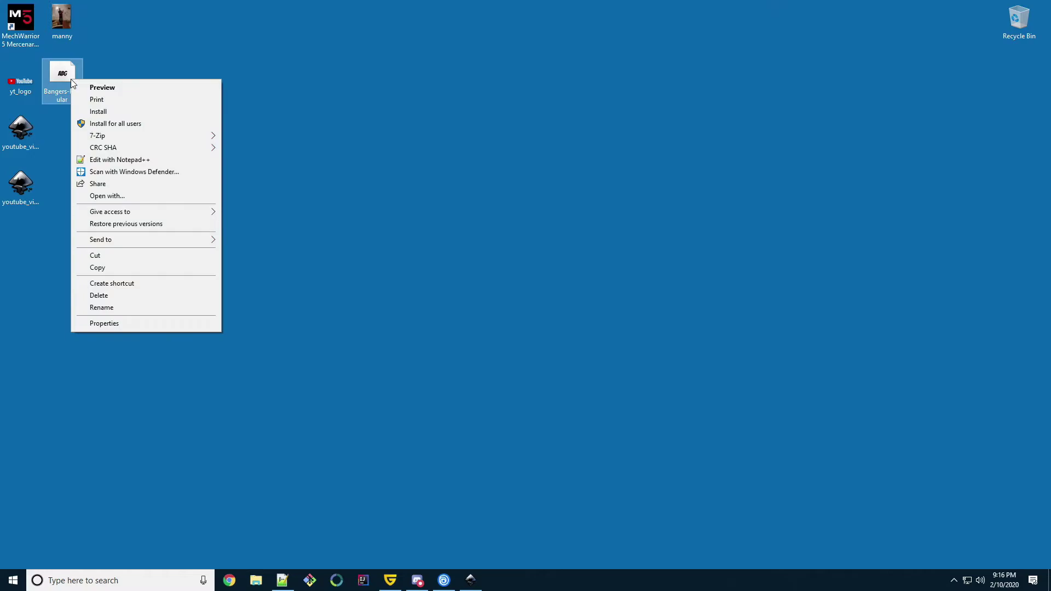
{"action": "left_click", "coordinate": [106, 128]}
{"action": "left_click", "coordinate": [553, 297]}
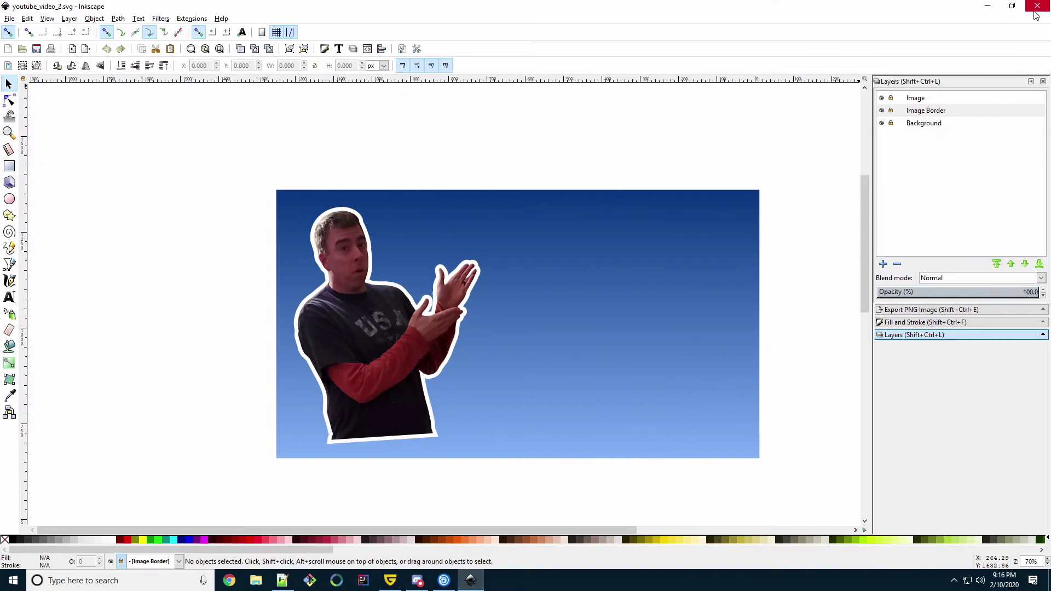
Restart Inkscape and choose Bangers as the Text tool's font family.
{"action": "left_click", "coordinate": [1035, 14]}
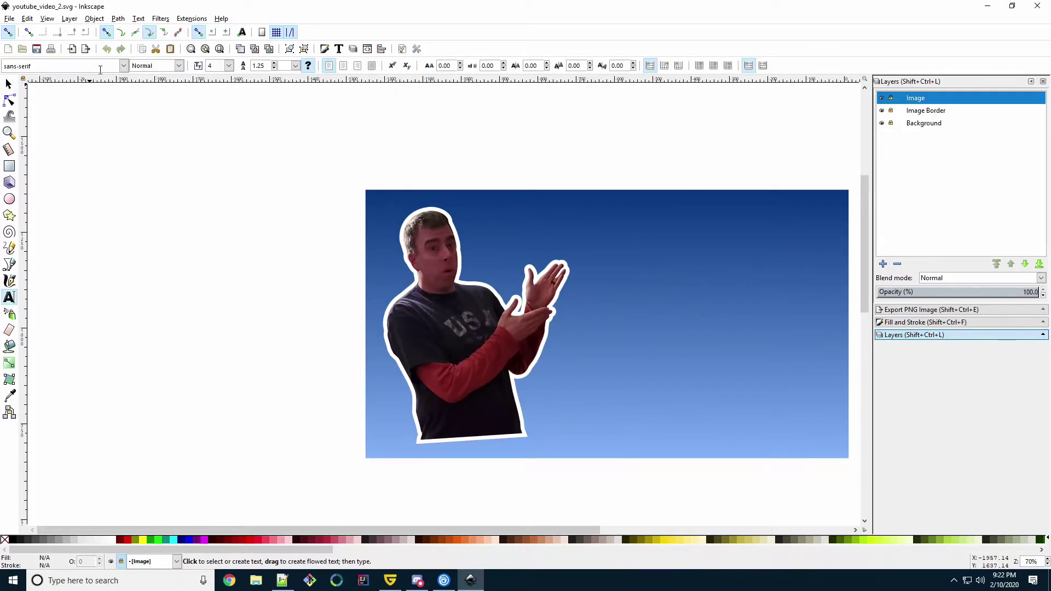
{"action": "left_click", "coordinate": [123, 68]}
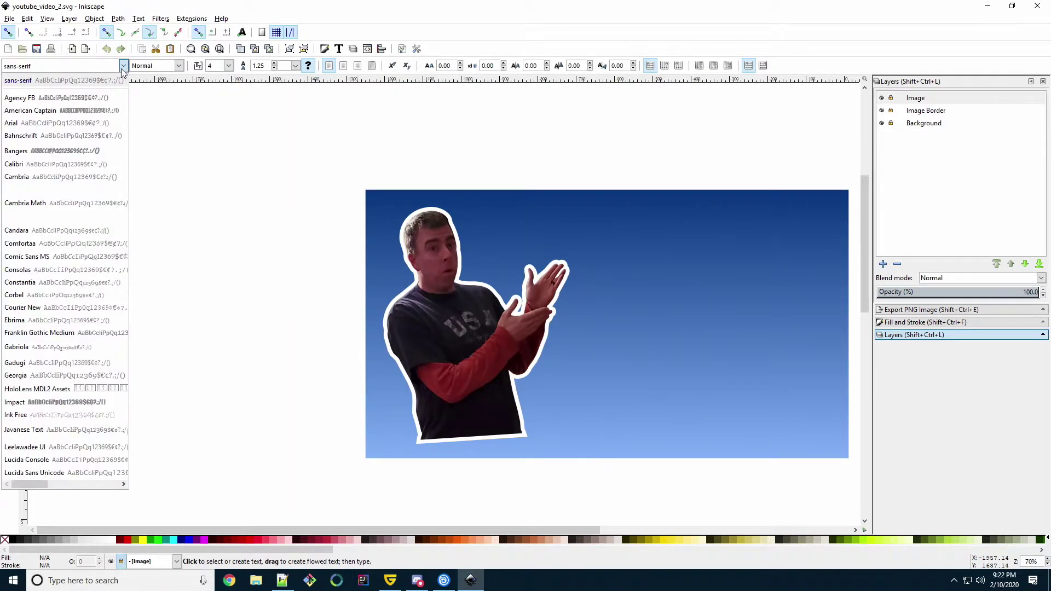
{"action": "left_click", "coordinate": [57, 148]}
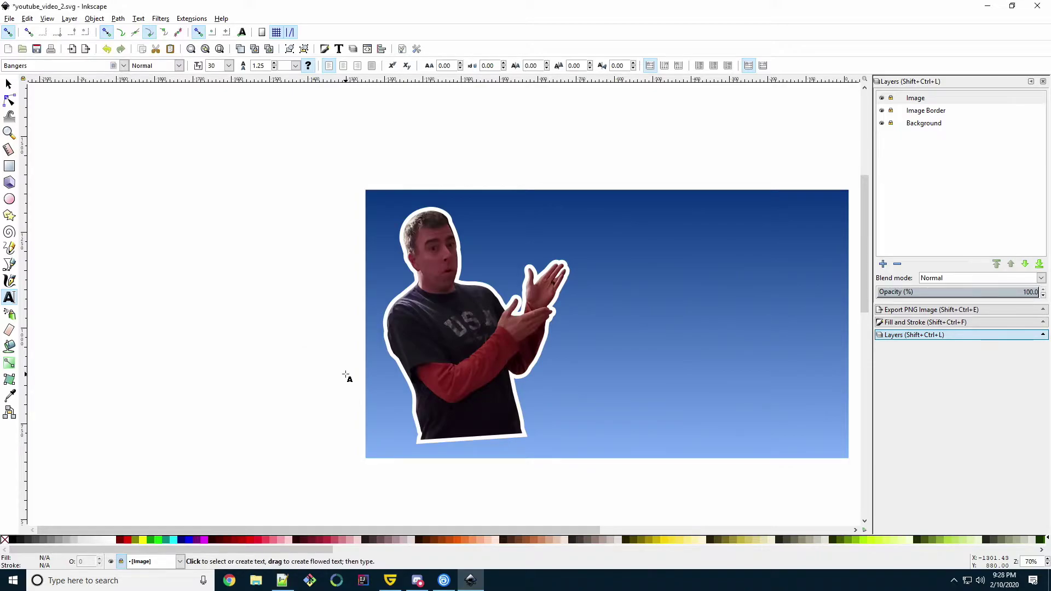
Add a new layer named Title at the top of the layer stack.
{"action": "left_click", "coordinate": [883, 264]}
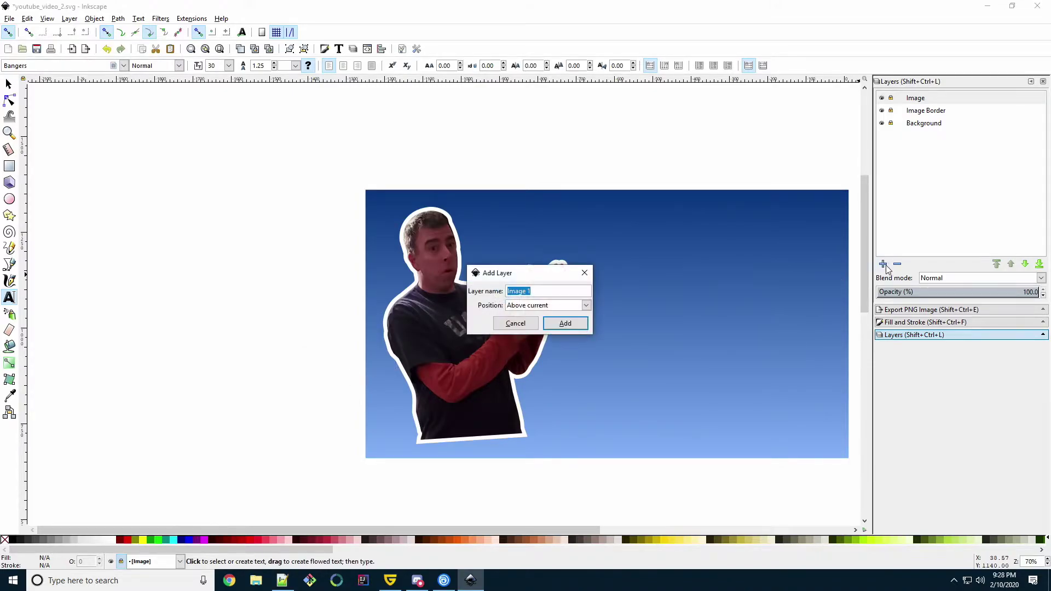
{"action": "type", "text": "Title"}
{"action": "key", "text": "Return"}
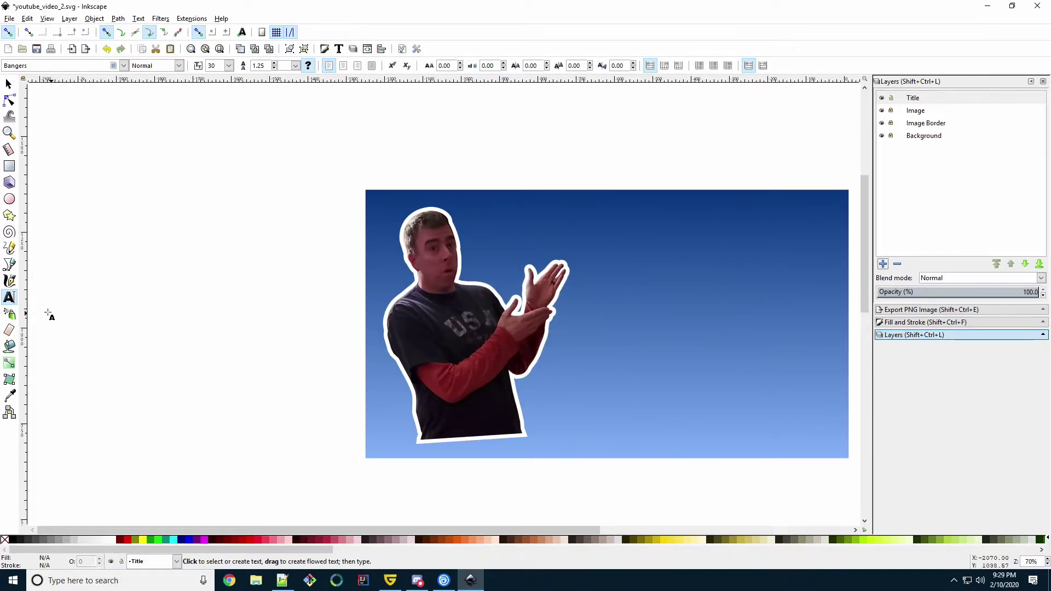
Type 'HOW TO MAKE' in Bangers on the upper blue background.
{"action": "left_click", "coordinate": [125, 72]}
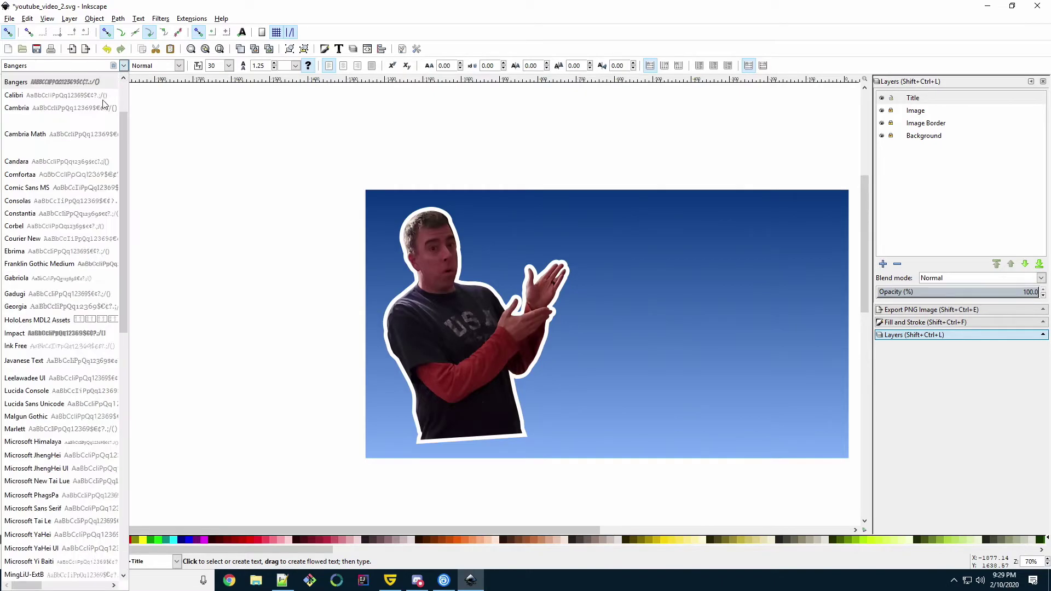
{"action": "left_click", "coordinate": [33, 82]}
{"action": "left_click", "coordinate": [589, 256]}
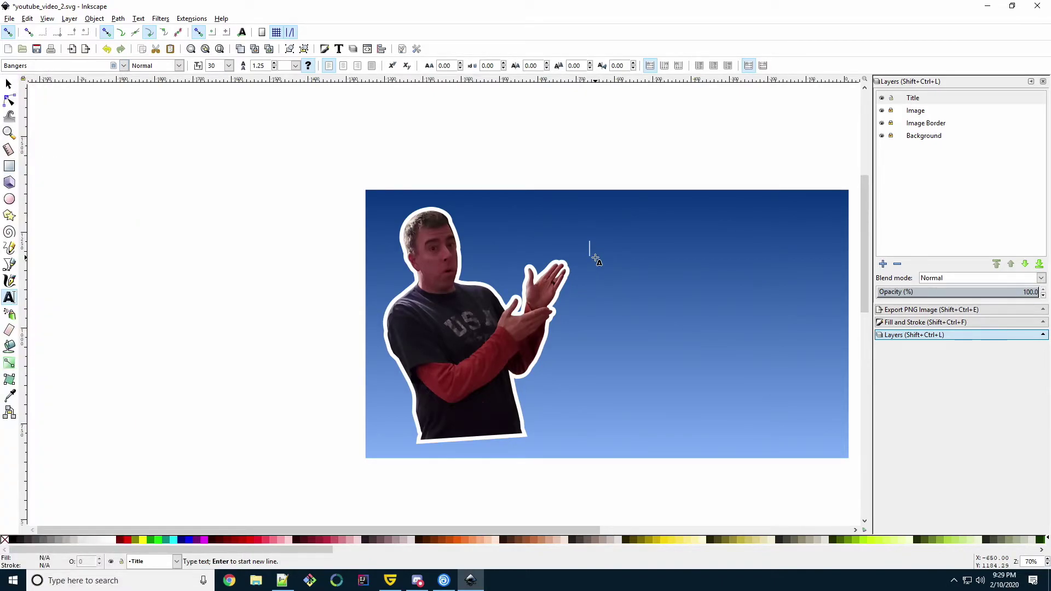
{"action": "type", "text": "HOW TO MAKE"}
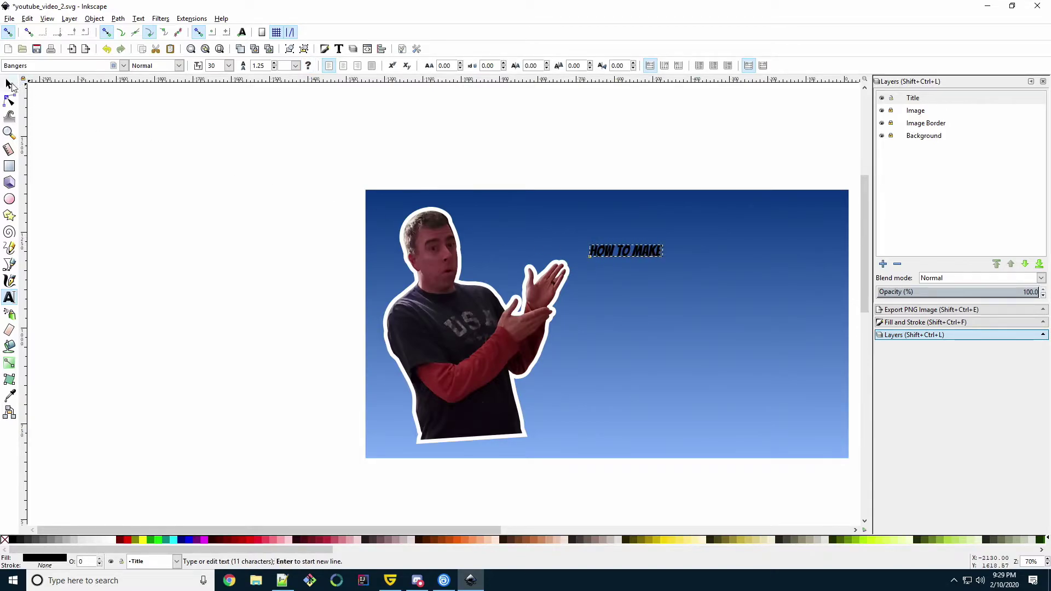
Scale 'HOW TO MAKE' proportionally to about 113.62 pt and position it at the upper right.
{"action": "left_click", "coordinate": [9, 84]}
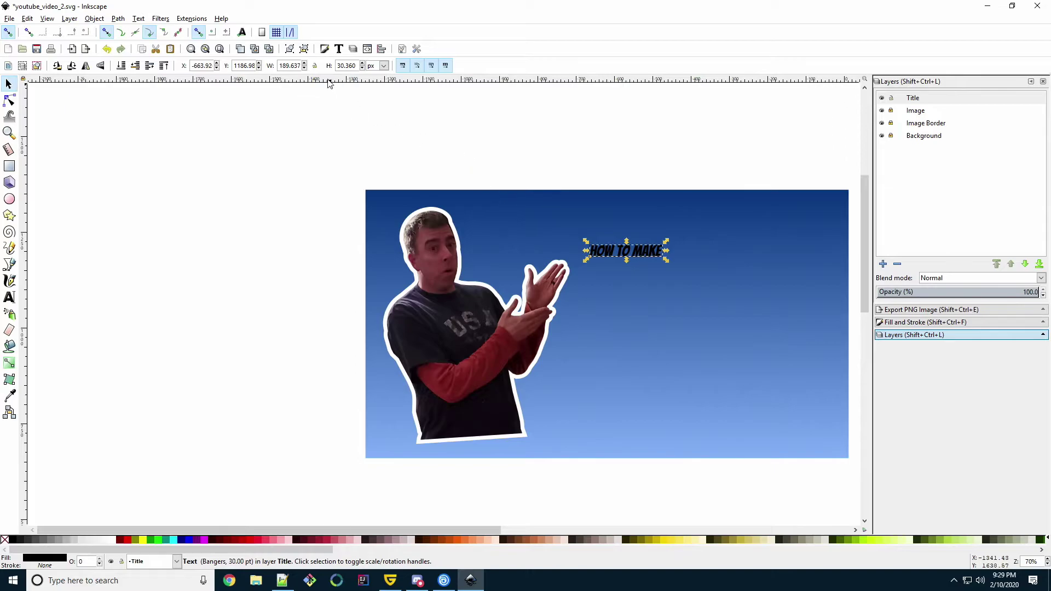
{"action": "left_click", "coordinate": [315, 66]}
{"action": "left_click_drag", "start_coordinate": [666, 260], "coordinate": [820, 327]}
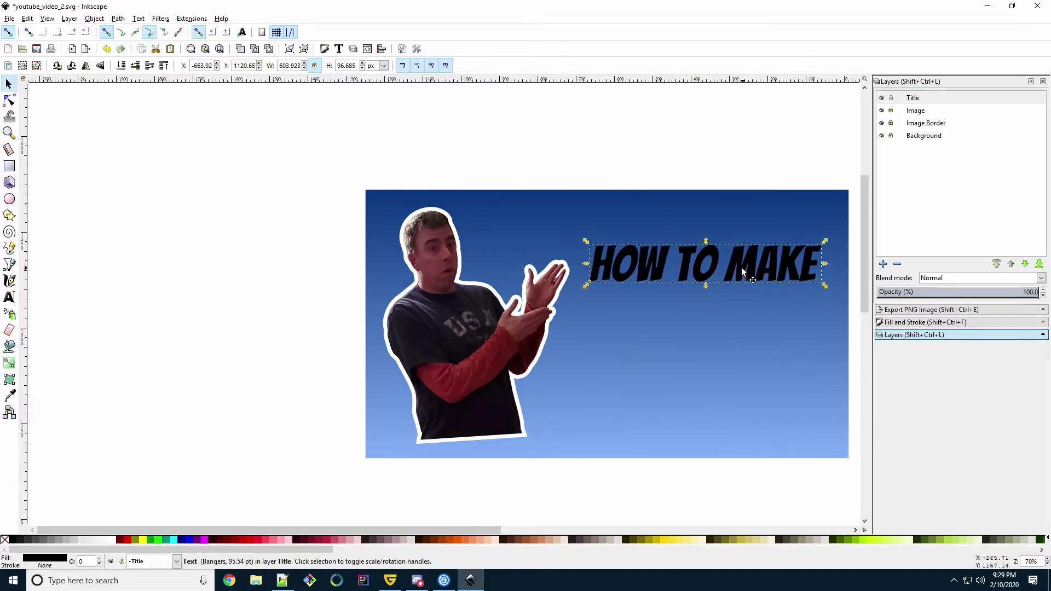
{"action": "left_click_drag", "start_coordinate": [745, 268], "coordinate": [701, 242]}
{"action": "left_click_drag", "start_coordinate": [781, 259], "coordinate": [825, 286]}
{"action": "left_click_drag", "start_coordinate": [733, 255], "coordinate": [733, 270]}
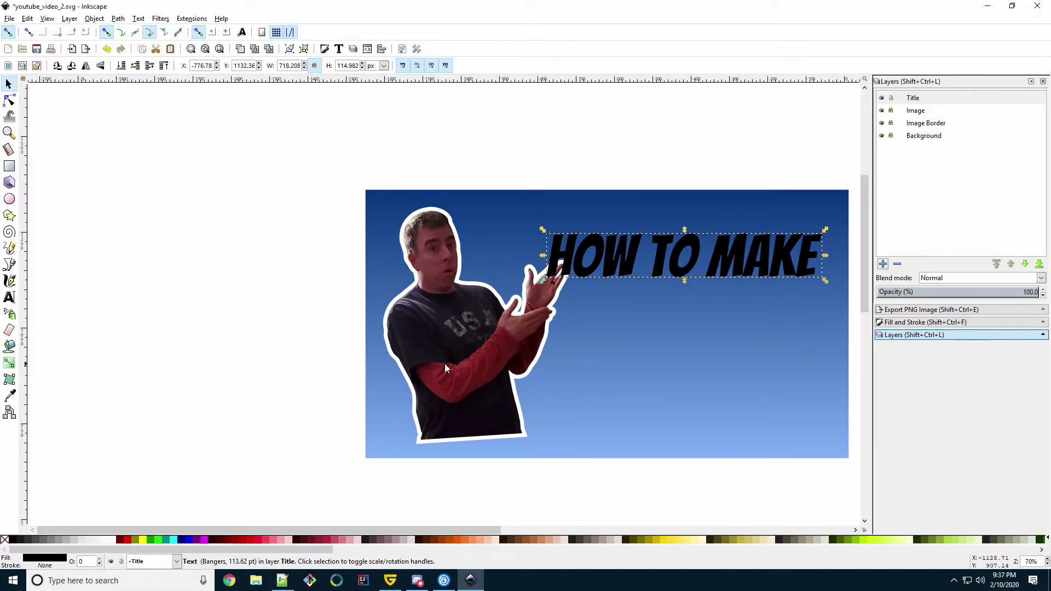
Give the white 'HOW TO MAKE' title a flat orange #FF6600 outline.
{"action": "left_click", "coordinate": [903, 322]}
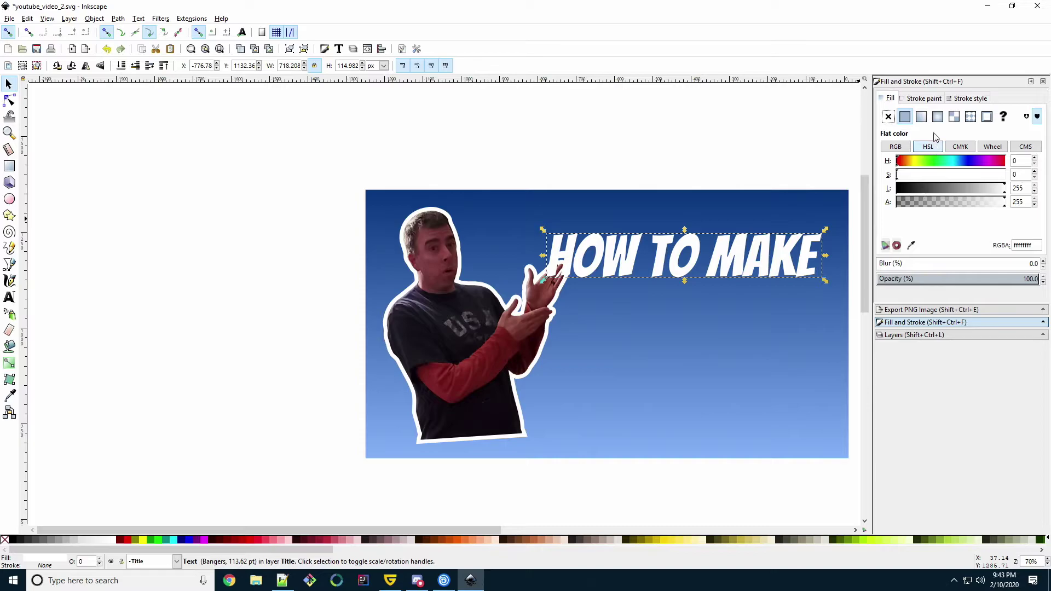
{"action": "left_click", "coordinate": [928, 99]}
{"action": "left_click", "coordinate": [908, 119]}
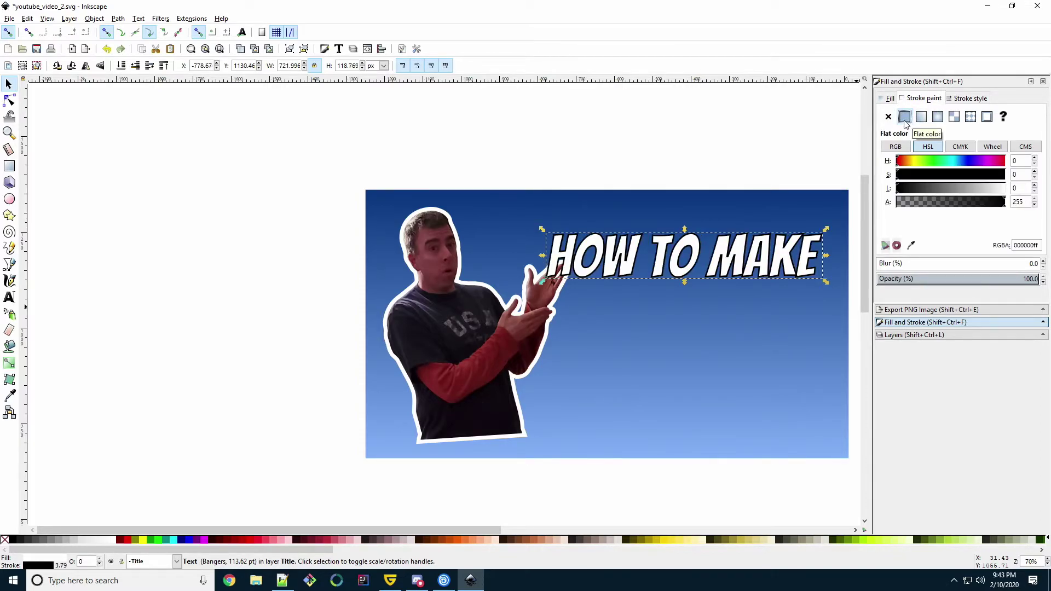
{"action": "left_click", "coordinate": [456, 539]}
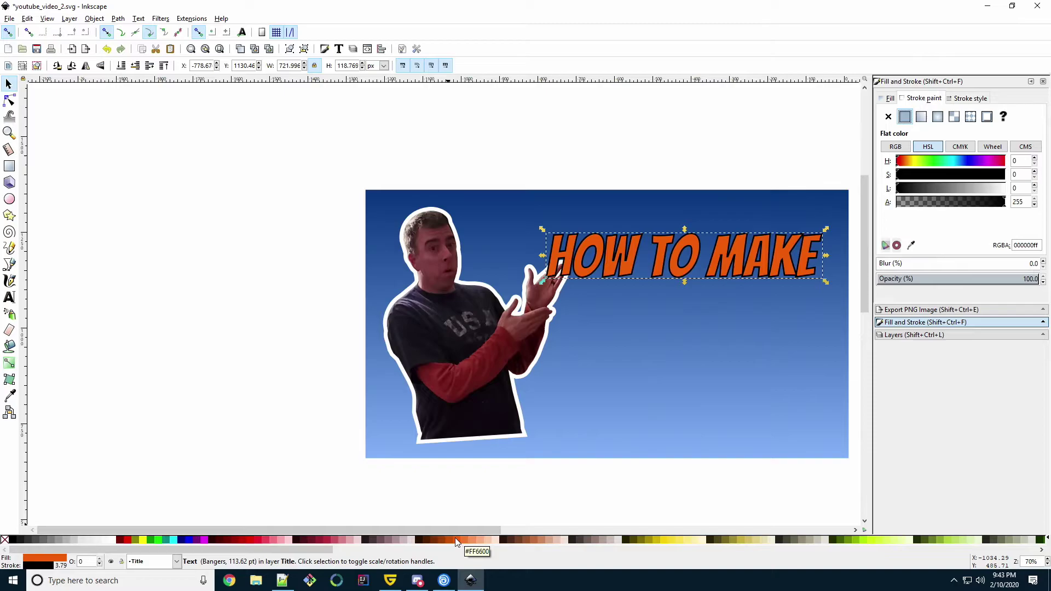
{"action": "key", "text": "ctrl+z"}
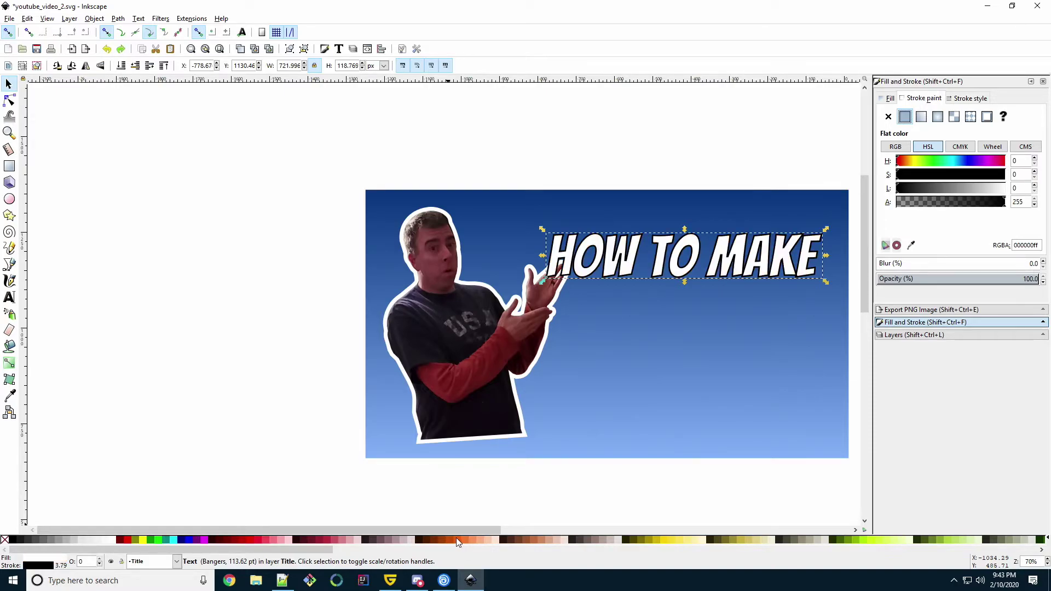
{"action": "left_click", "coordinate": [455, 538], "text": "shift"}
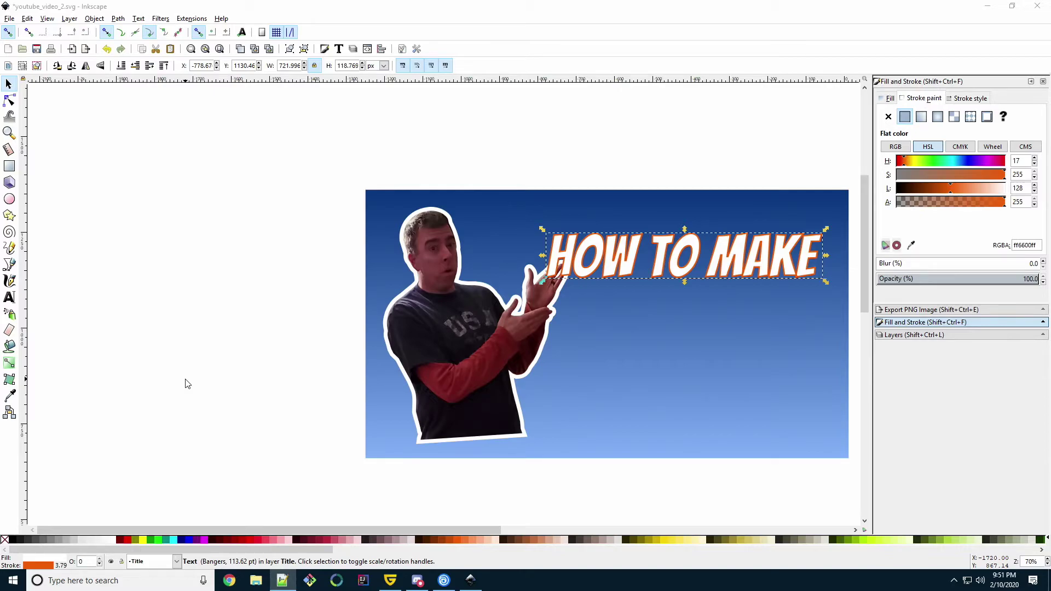
Duplicate the title, move the copy below it, and change its text to 'THUMBNAILS'.
{"action": "left_click", "coordinate": [602, 280]}
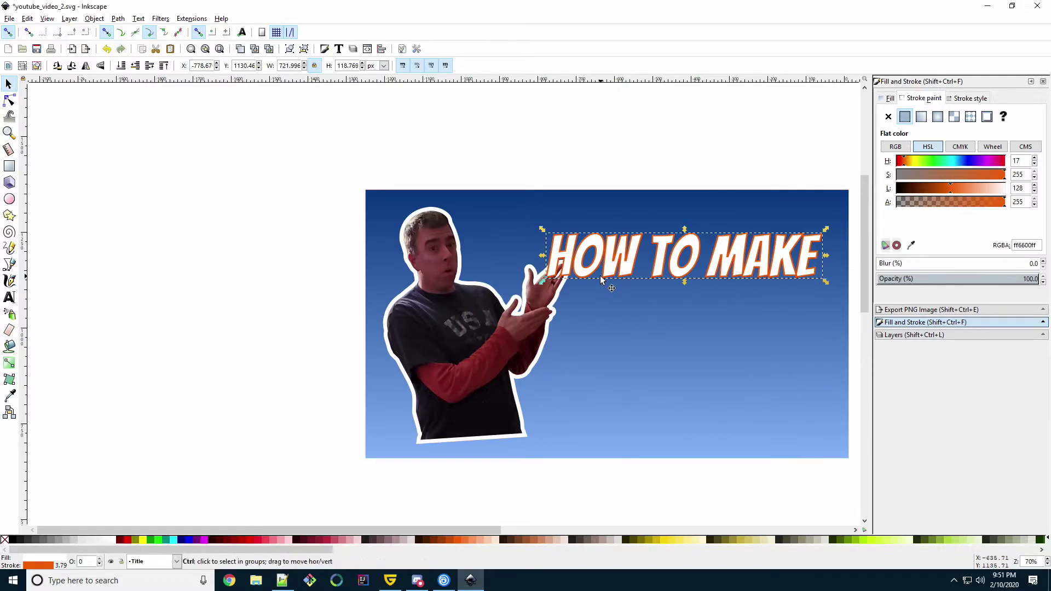
{"action": "key", "text": "ctrl+v"}
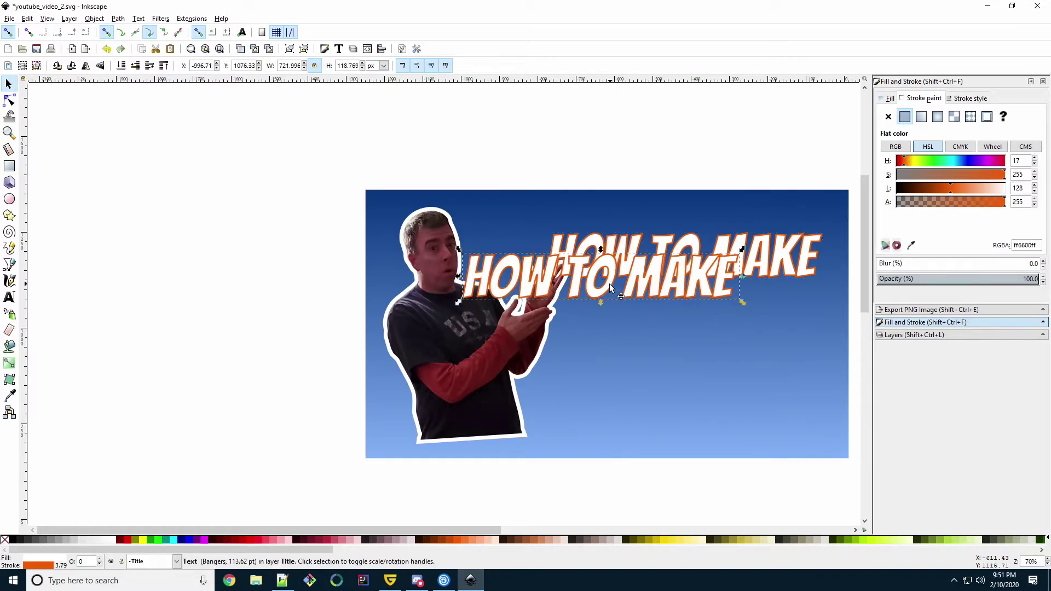
{"action": "left_click_drag", "start_coordinate": [466, 285], "coordinate": [609, 324]}
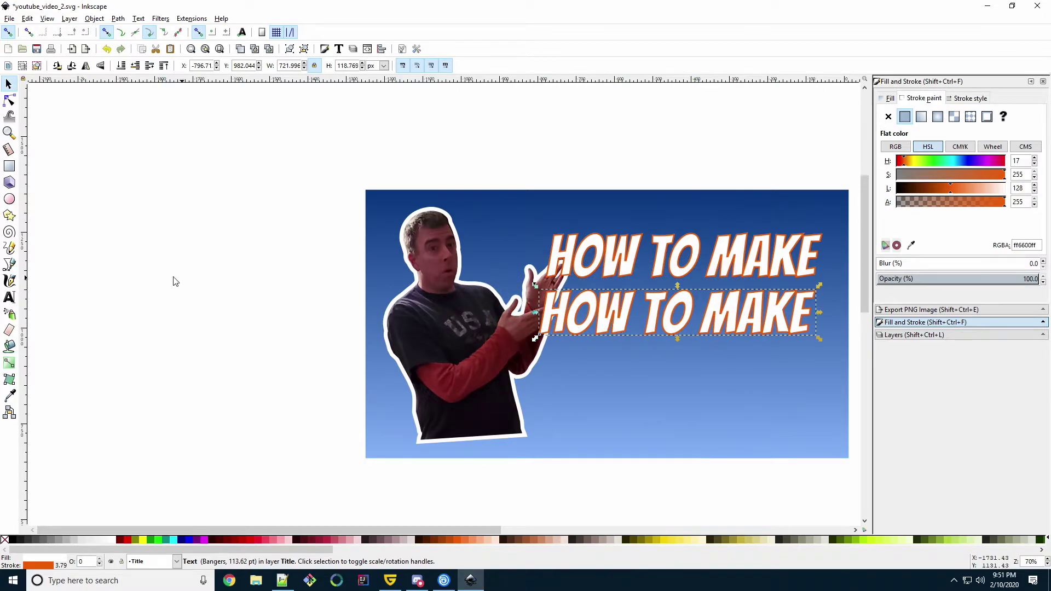
{"action": "left_click", "coordinate": [9, 298]}
{"action": "left_click", "coordinate": [651, 323]}
{"action": "key", "text": "ctrl+a"}
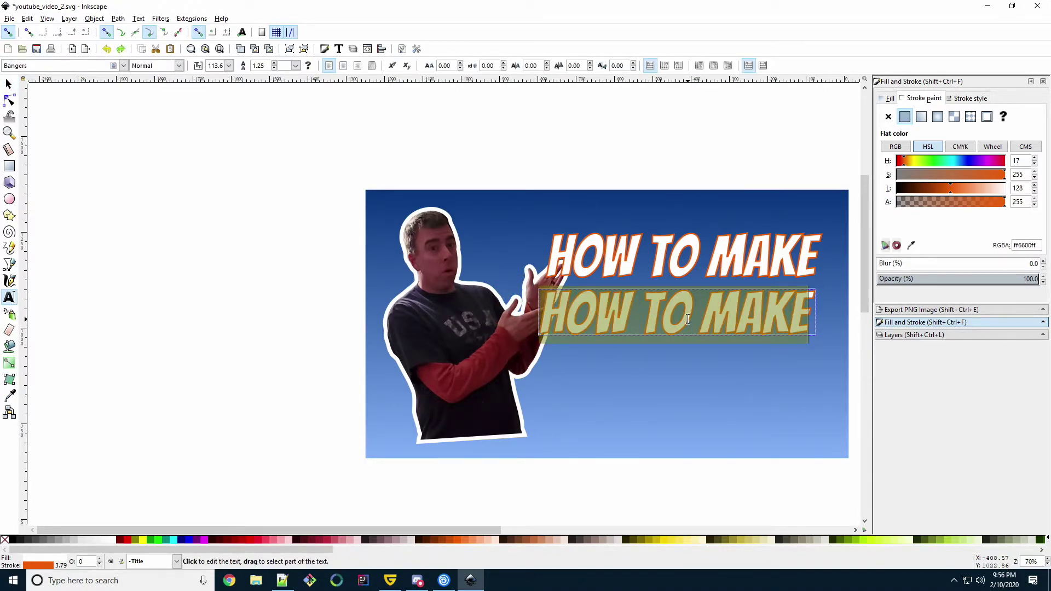
{"action": "type", "text": "THU"}
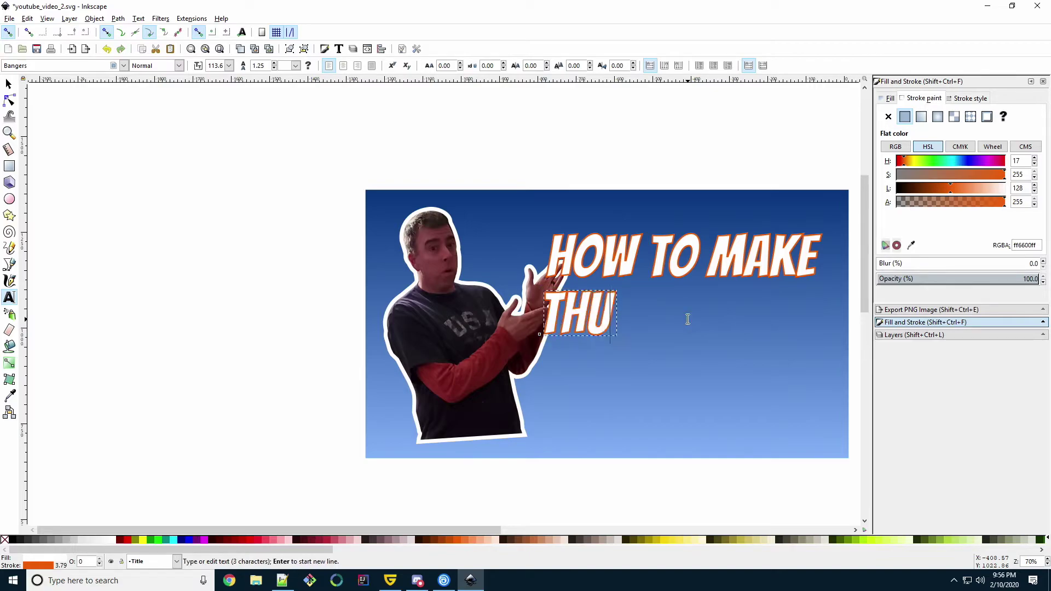
{"action": "type", "text": "MBNAILS"}
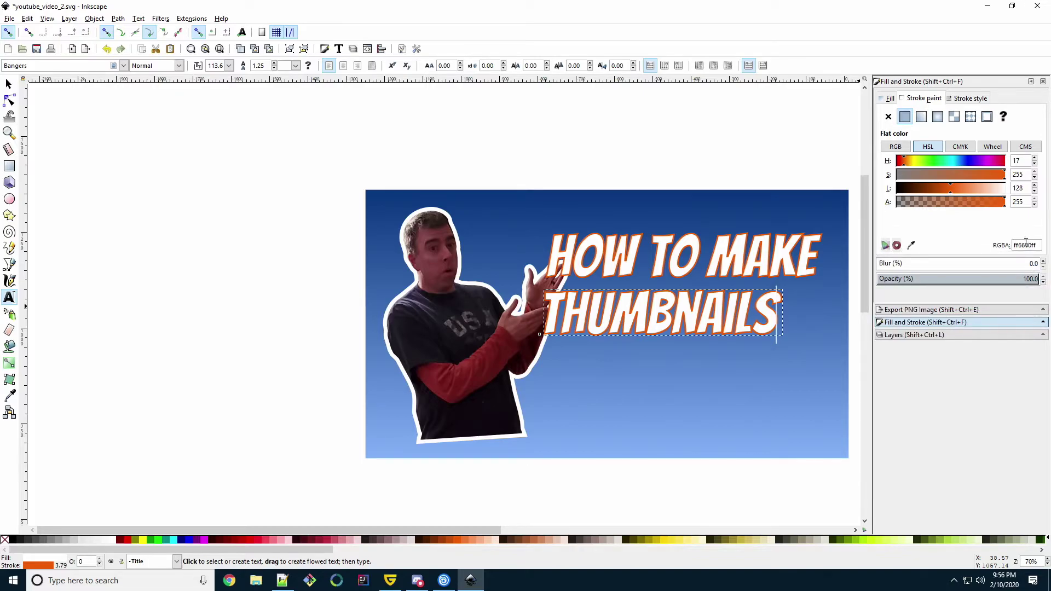
Fill 'THUMBNAILS' with orange ff6600ff and make its outline white.
{"action": "double_click", "coordinate": [1026, 241]}
{"action": "type", "text": "v"}
{"action": "left_click", "coordinate": [889, 99]}
{"action": "double_click", "coordinate": [1021, 244]}
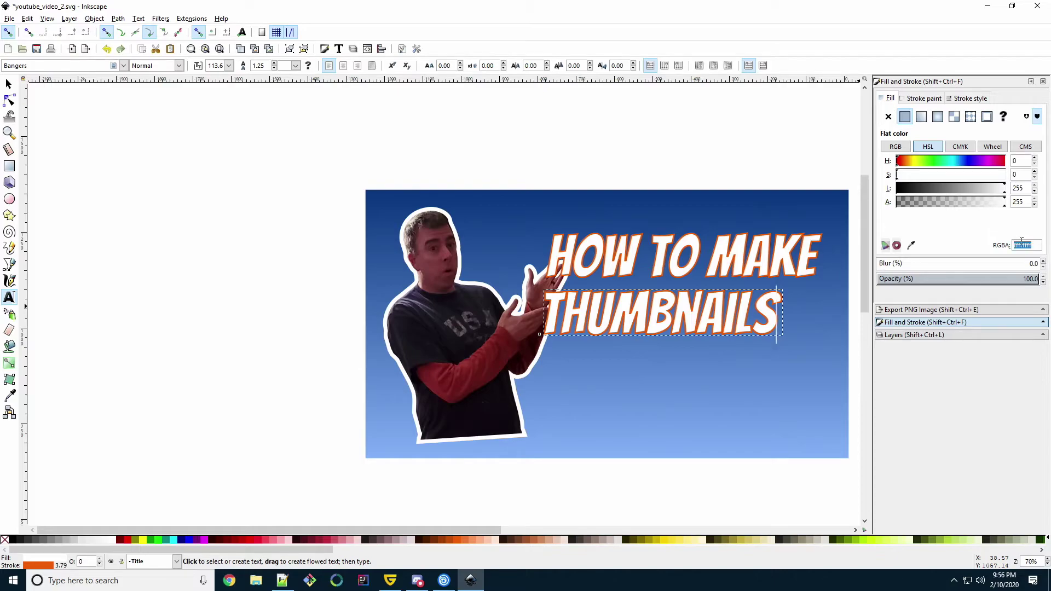
{"action": "key", "text": "ctrl+v"}
{"action": "left_click", "coordinate": [920, 100]}
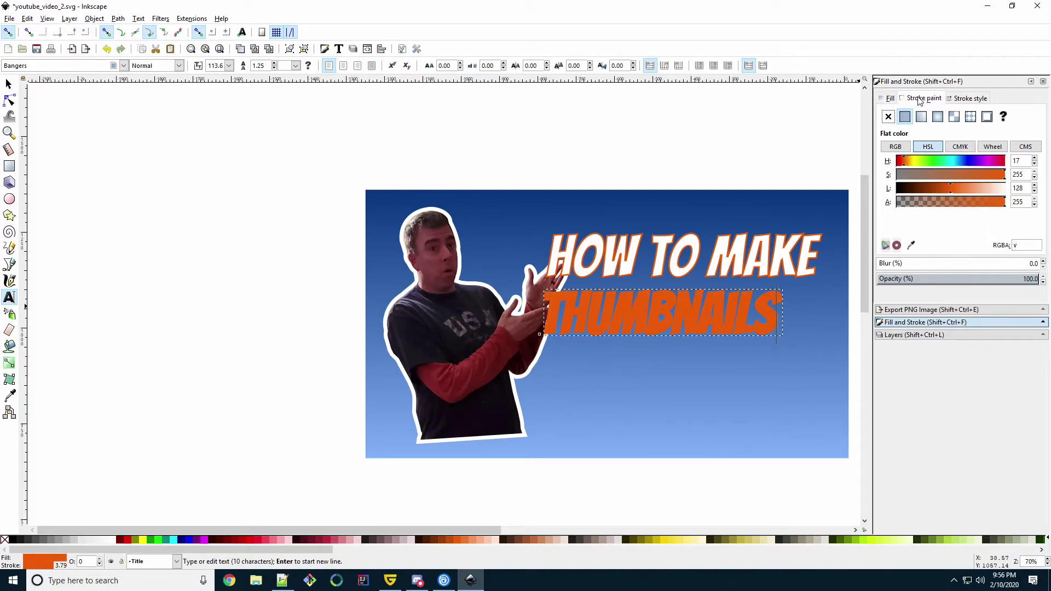
{"action": "left_click", "coordinate": [949, 192]}
{"action": "left_click_drag", "start_coordinate": [949, 192], "coordinate": [1006, 191]}
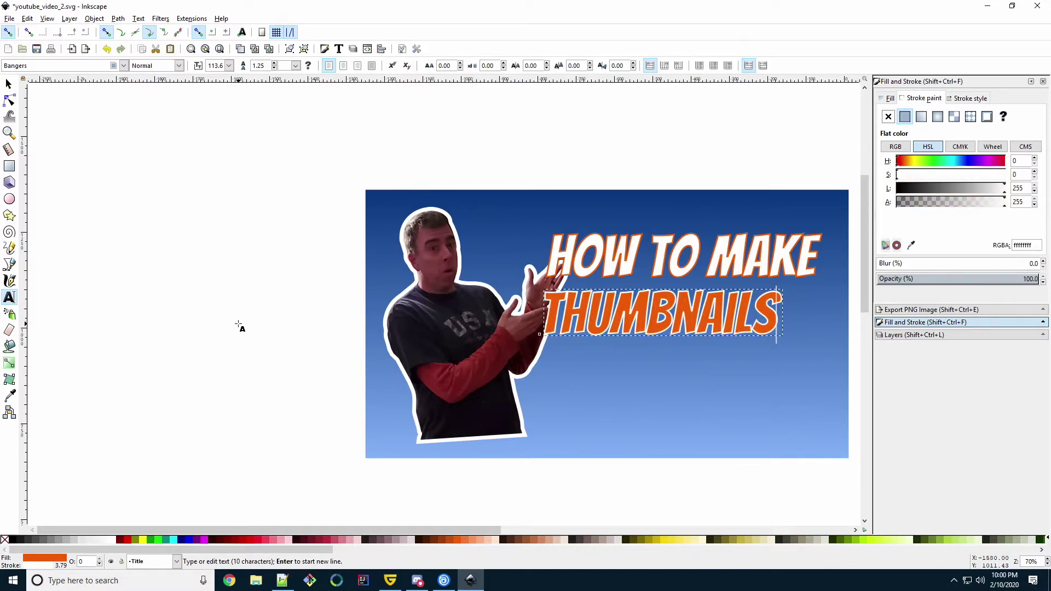
Drag the copied 'HOW TO MAKE' line down to sit below 'THUMBNAILS'.
{"action": "left_click", "coordinate": [8, 84]}
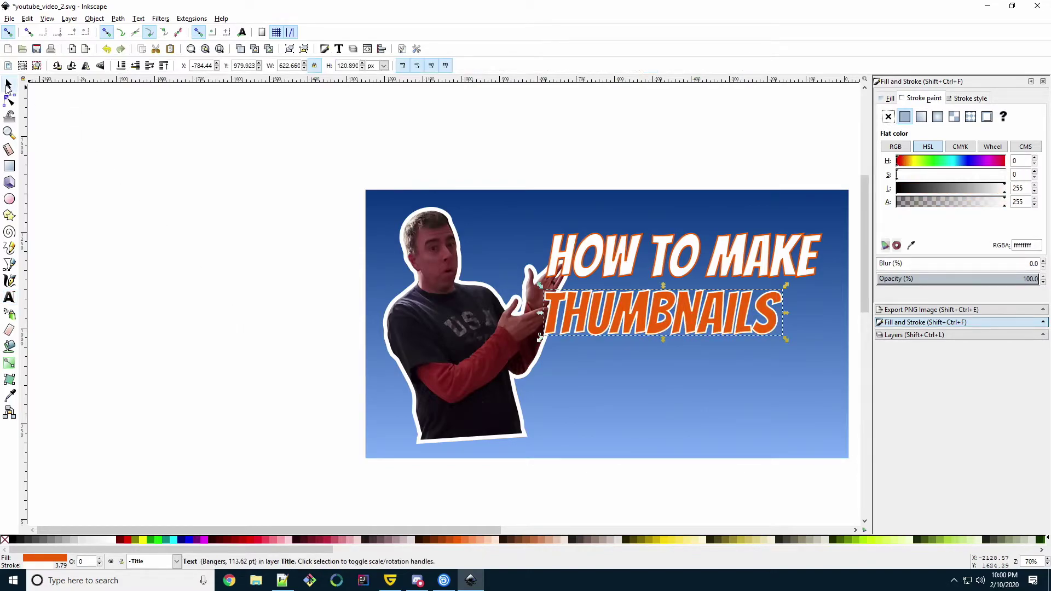
{"action": "left_click", "coordinate": [641, 268]}
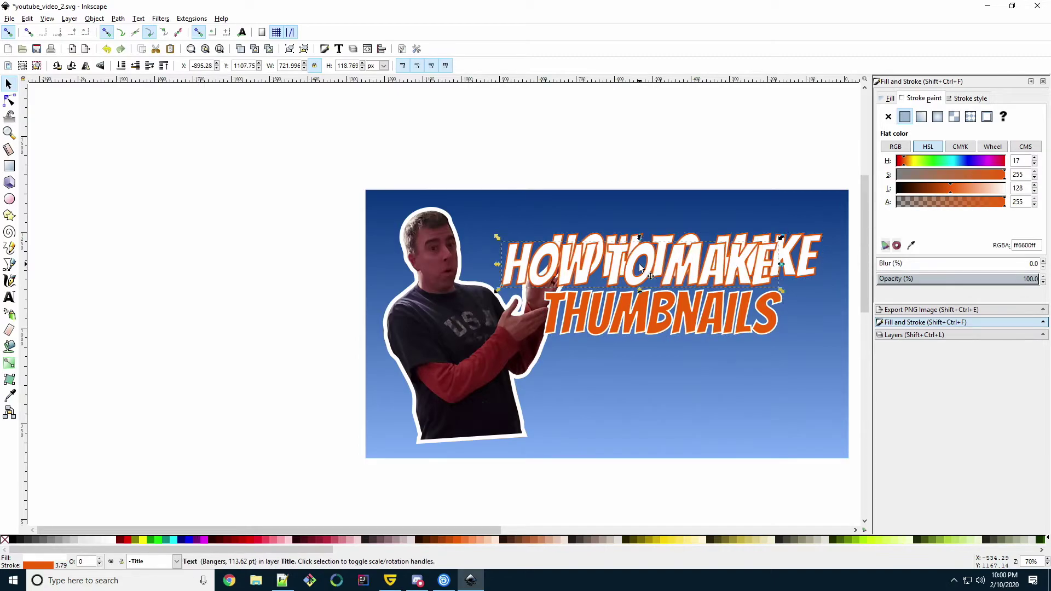
{"action": "left_click_drag", "start_coordinate": [640, 270], "coordinate": [680, 379]}
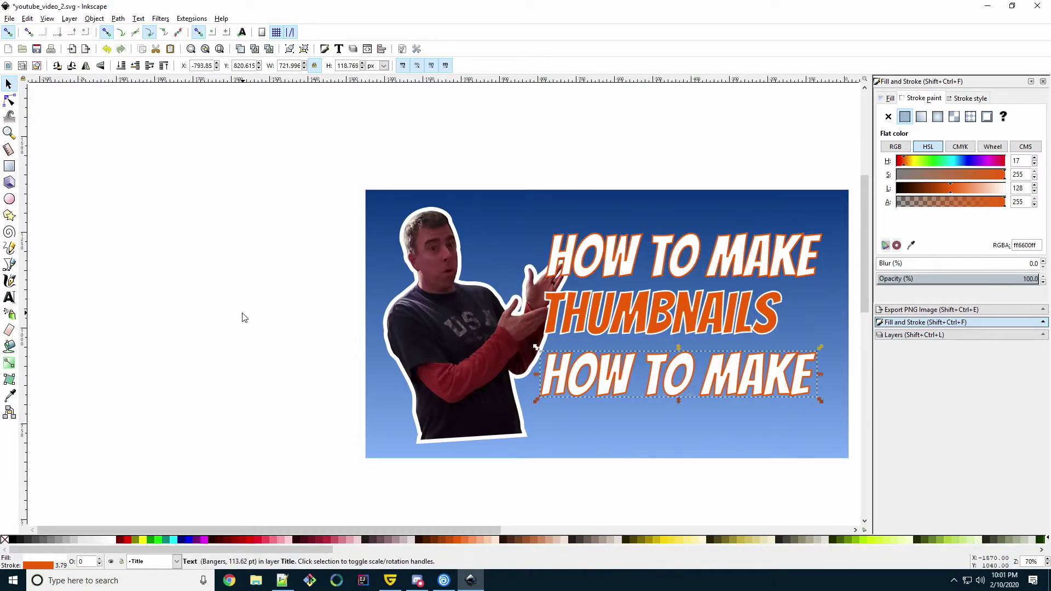
Change the third title line's text to 'THAT POP!'.
{"action": "left_click", "coordinate": [10, 297]}
{"action": "double_click", "coordinate": [657, 377]}
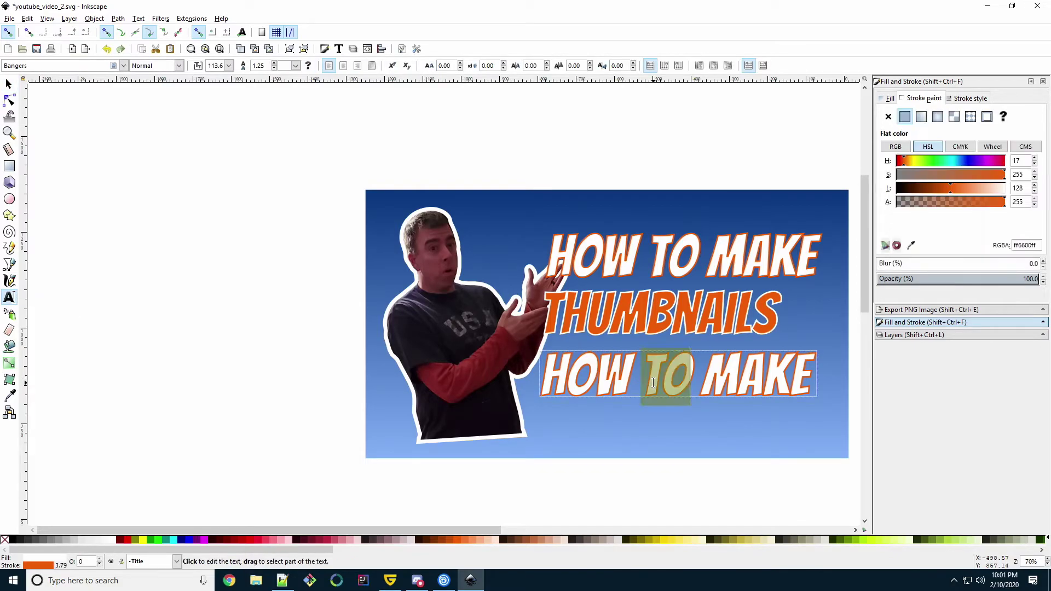
{"action": "key", "text": "ctrl+a"}
{"action": "type", "text": "THAT POP!"}
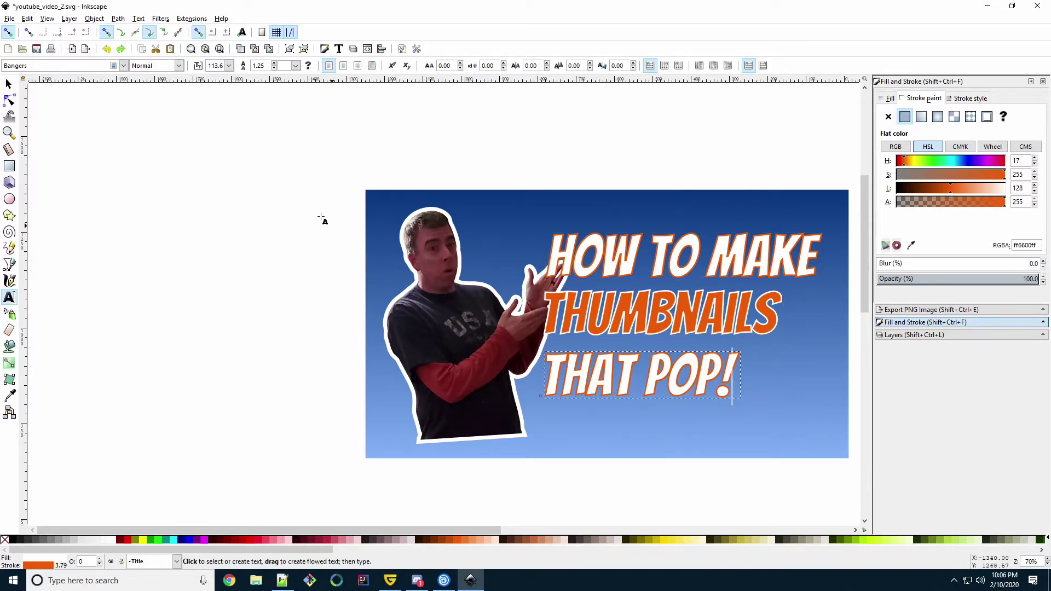
Space the three title lines on the right, shifting 'THUMBNAILS' and 'THAT POP!' lower.
{"action": "left_click", "coordinate": [8, 83]}
{"action": "left_click_drag", "start_coordinate": [627, 381], "coordinate": [655, 412]}
{"action": "left_click_drag", "start_coordinate": [657, 328], "coordinate": [675, 362]}
{"action": "left_click_drag", "start_coordinate": [681, 266], "coordinate": [680, 254]}
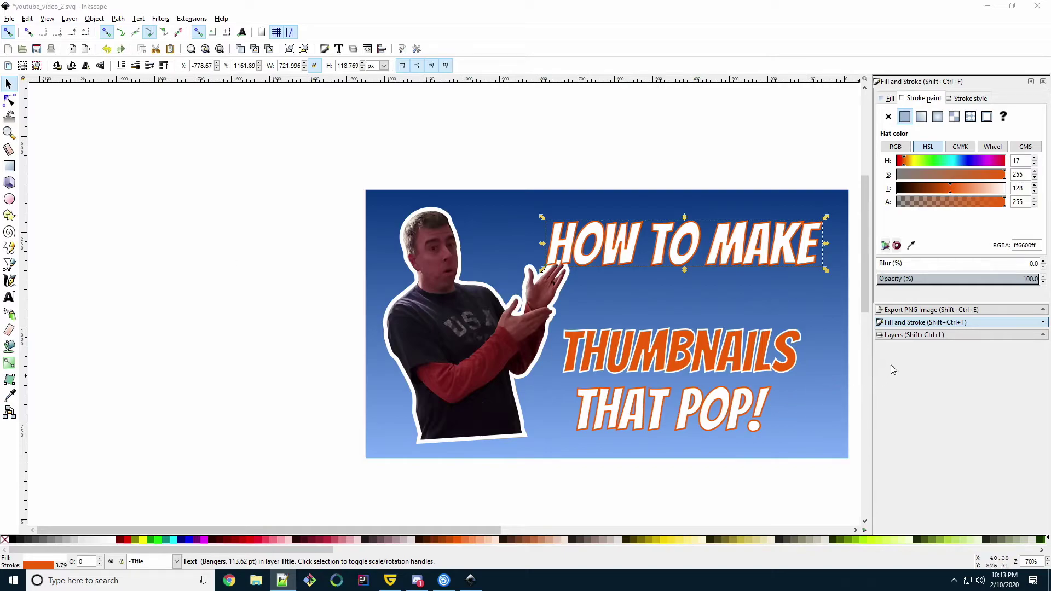
Add a new layer named Product above the Title layer.
{"action": "left_click", "coordinate": [909, 334]}
{"action": "left_click", "coordinate": [903, 98]}
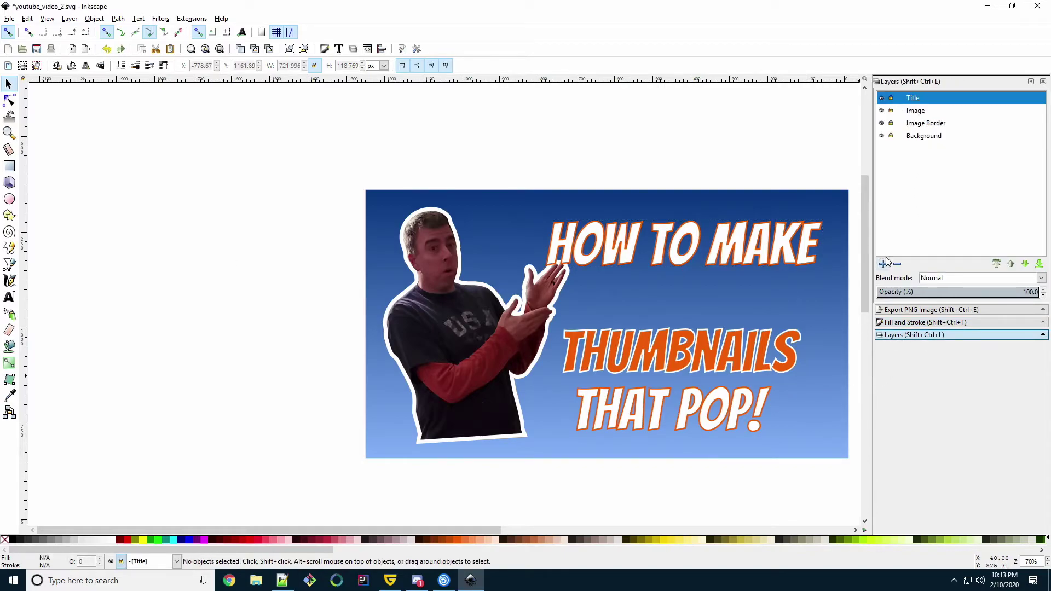
{"action": "left_click", "coordinate": [884, 264]}
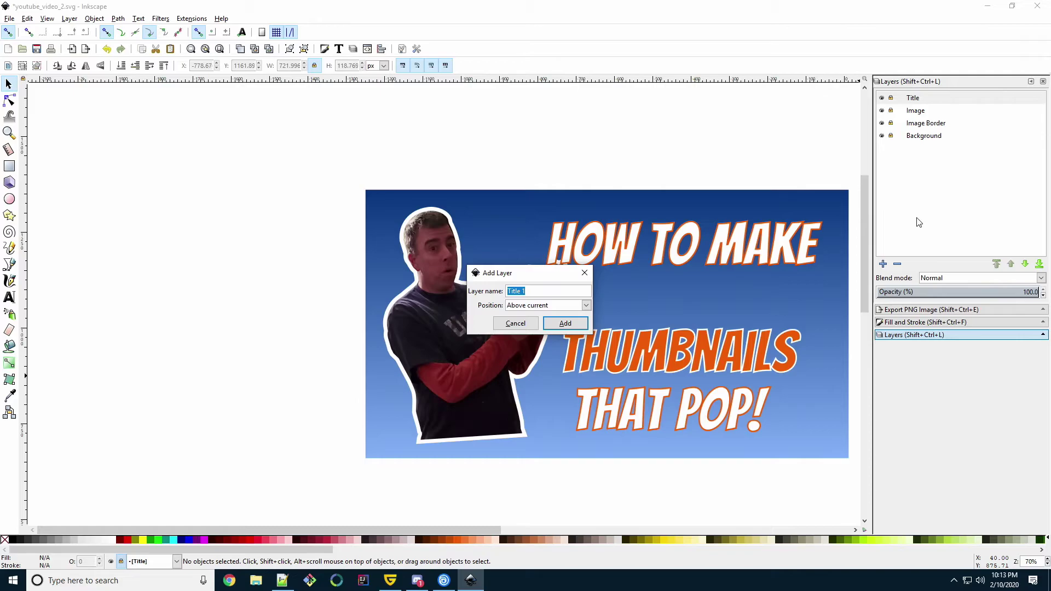
{"action": "type", "text": "Produ"}
{"action": "key", "text": "BackSpace"}
{"action": "type", "text": "duct"}
{"action": "key", "text": "Return"}
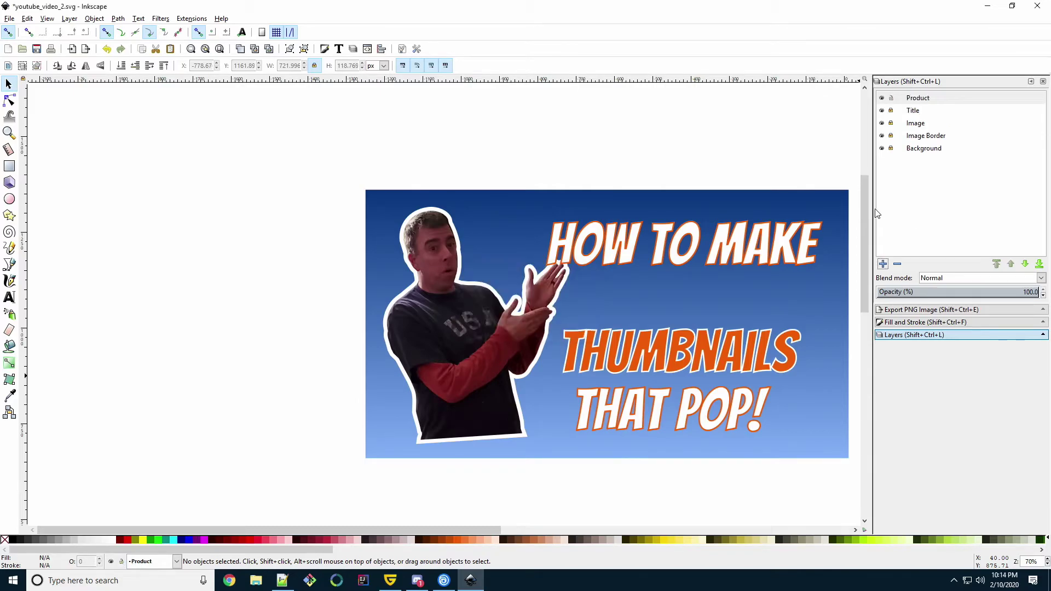
{"action": "left_click", "coordinate": [10, 20]}
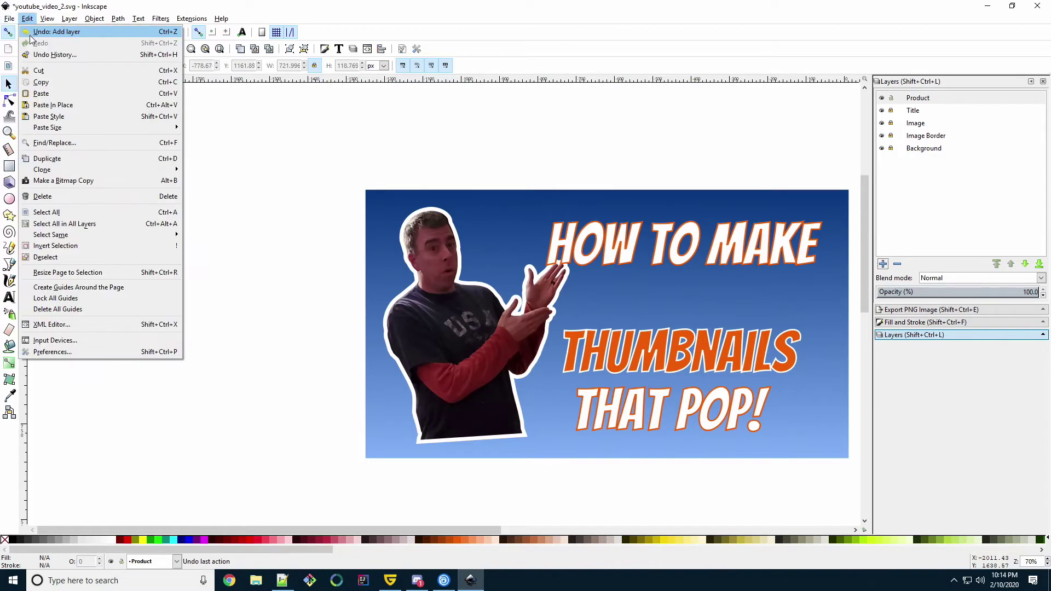
Open yt_logo.png from the Desktop embedded, copy the logo, and paste it into youtube_video_2.svg.
{"action": "left_click", "coordinate": [10, 57]}
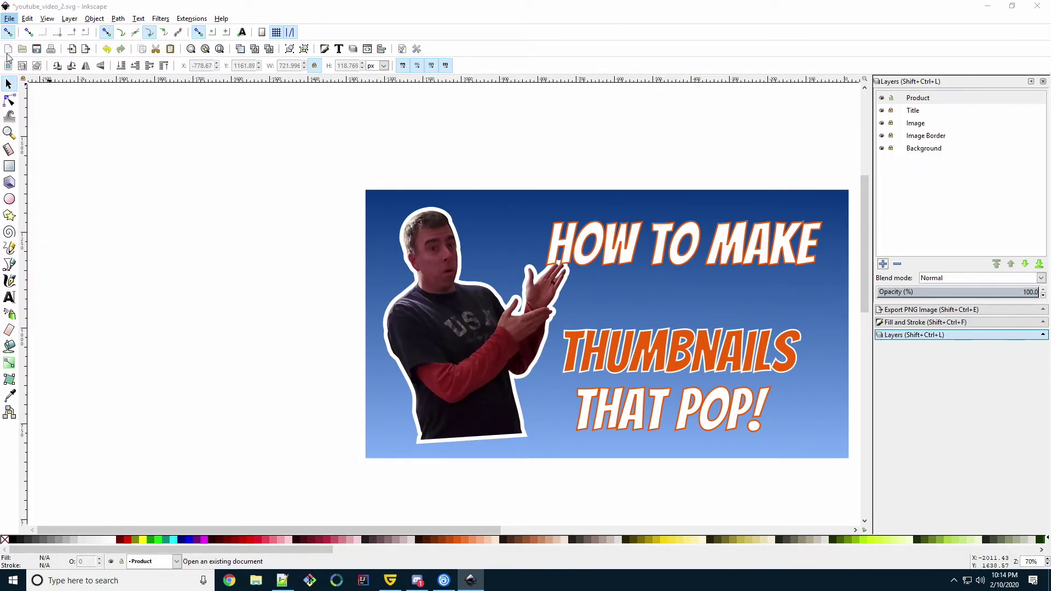
{"action": "left_click", "coordinate": [33, 107]}
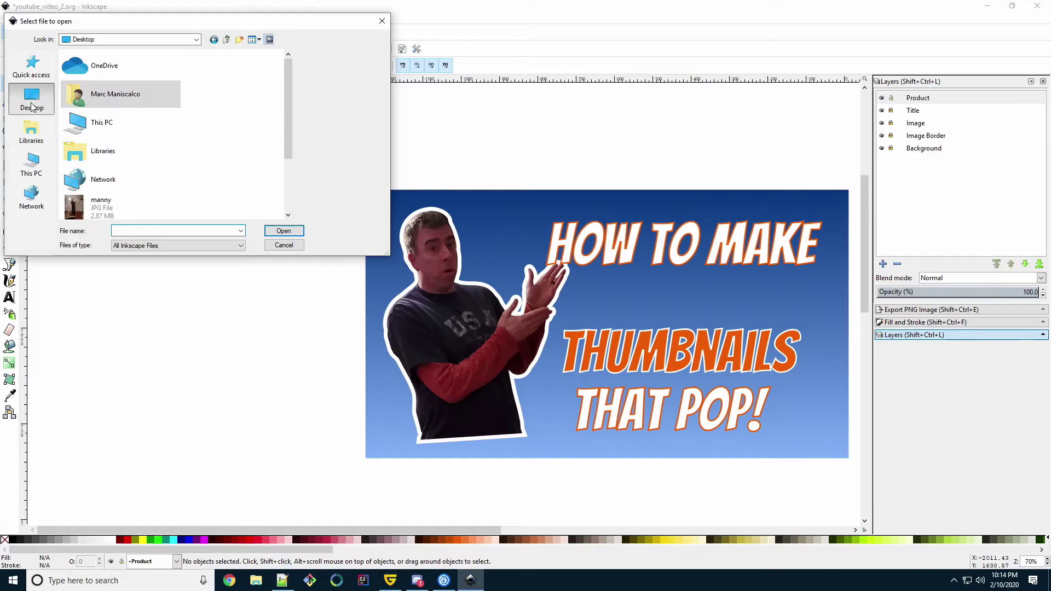
{"action": "scroll", "coordinate": [99, 164], "scroll_direction": "down", "scroll_amount": 2}
{"action": "double_click", "coordinate": [106, 202]}
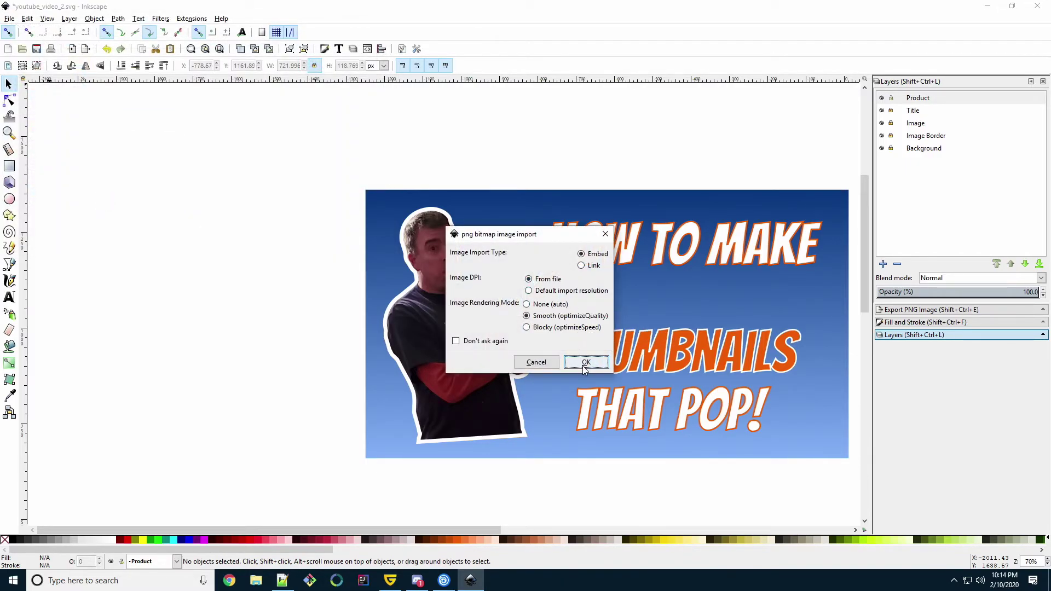
{"action": "left_click", "coordinate": [583, 364]}
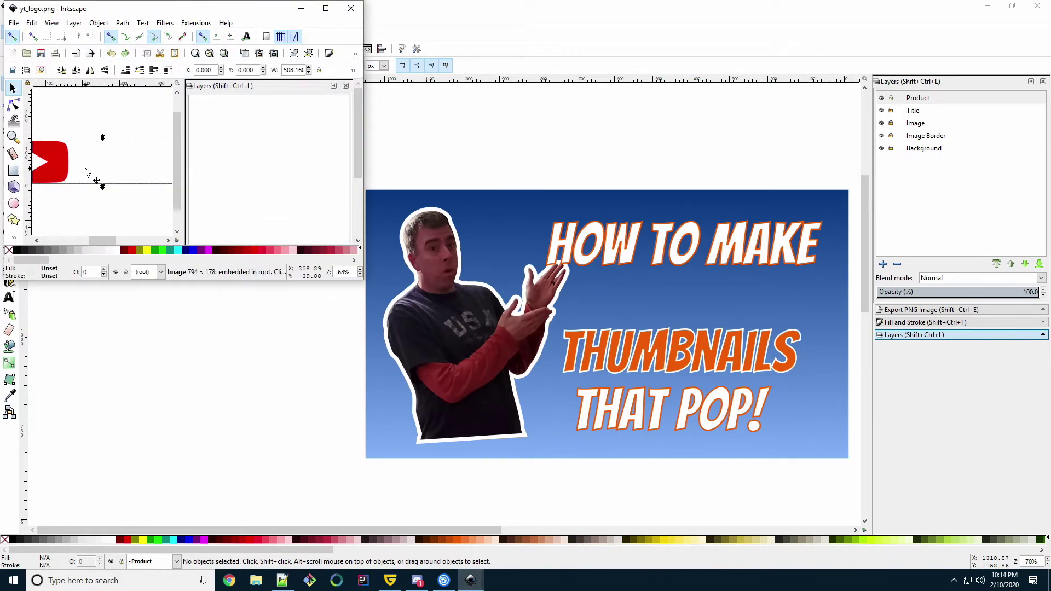
{"action": "left_click", "coordinate": [392, 363]}
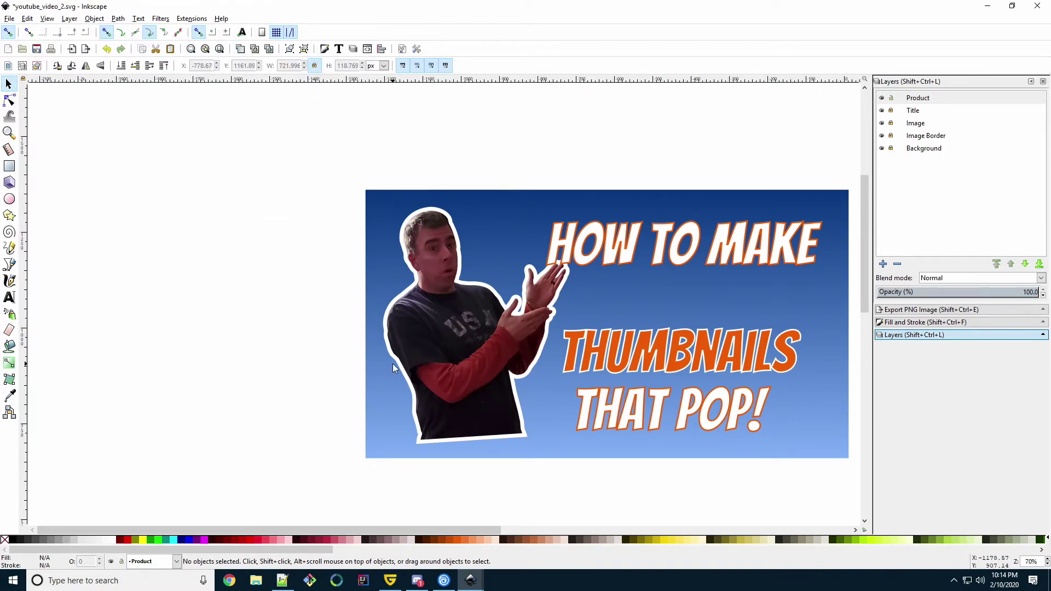
{"action": "key", "text": "ctrl+v"}
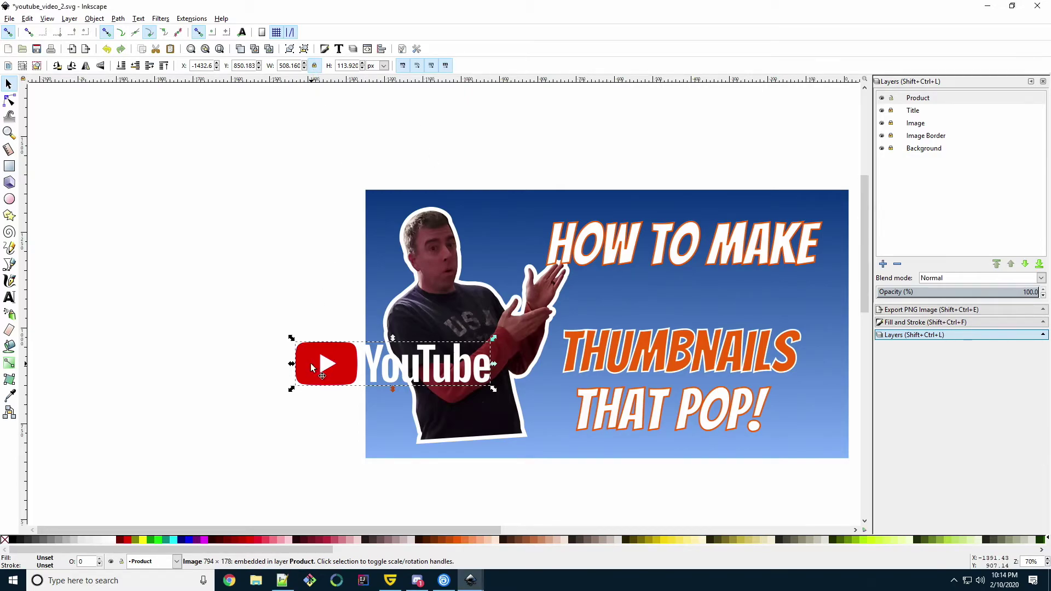
Drag the YouTube logo between the HOW TO MAKE and THUMBNAILS lines and enlarge it slightly.
{"action": "left_click_drag", "start_coordinate": [313, 366], "coordinate": [600, 300]}
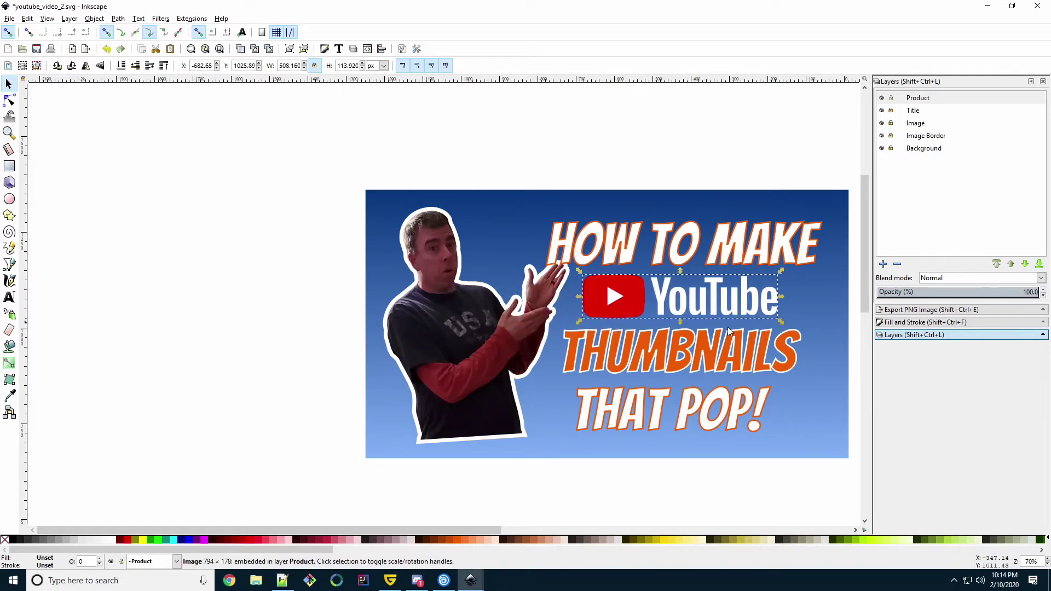
{"action": "left_click_drag", "start_coordinate": [781, 322], "coordinate": [786, 323]}
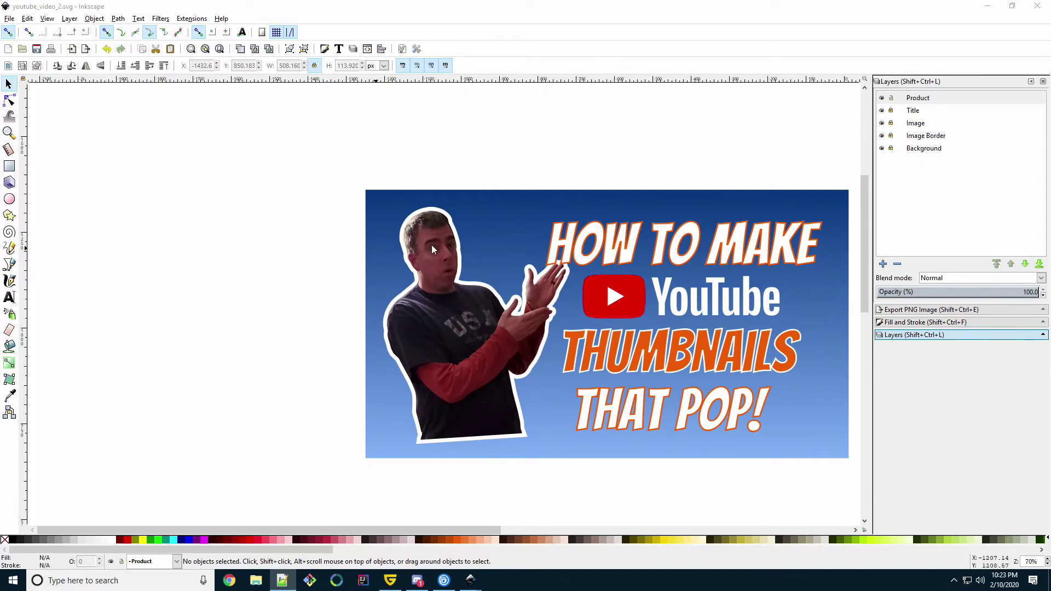
Unlock the Title, Image, Image Border and Background layers.
{"action": "left_click", "coordinate": [891, 111]}
{"action": "left_click", "coordinate": [891, 123]}
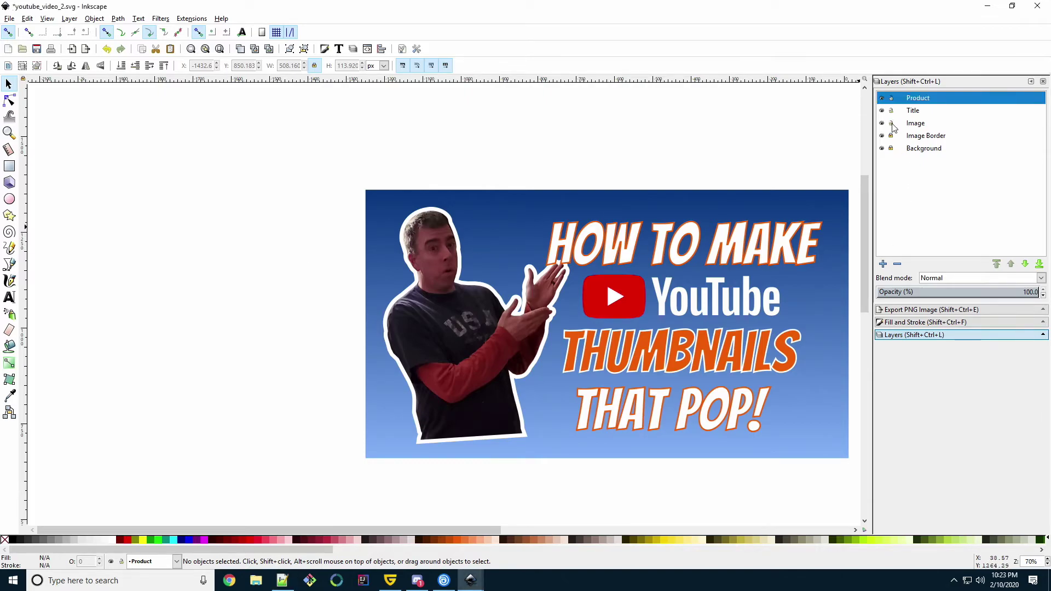
{"action": "left_click", "coordinate": [891, 136]}
{"action": "left_click", "coordinate": [891, 148]}
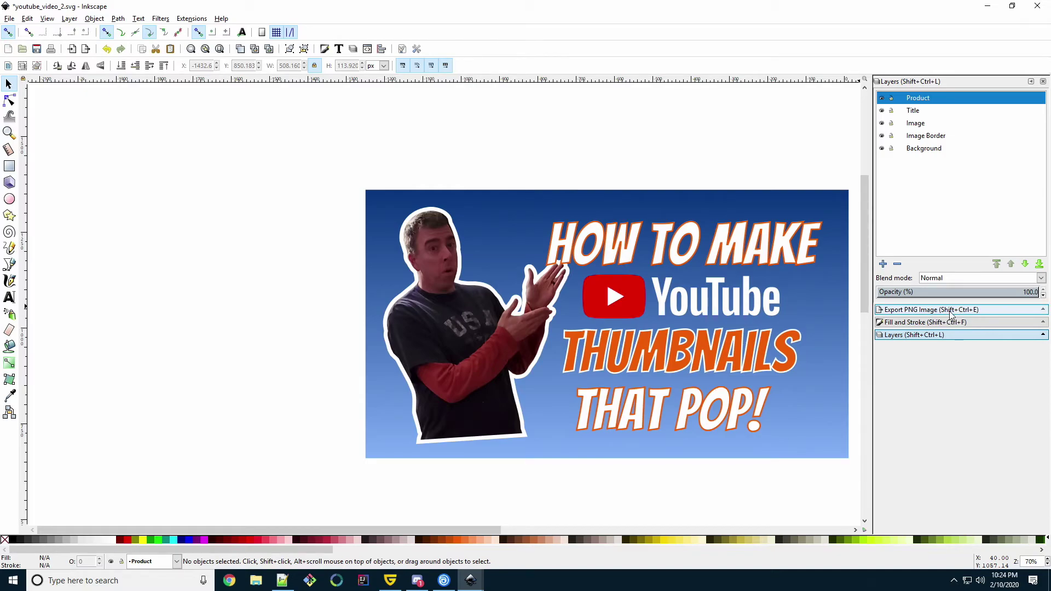
Open the Export PNG Image settings and select the entire thumbnail design.
{"action": "left_click", "coordinate": [11, 19]}
{"action": "left_click", "coordinate": [61, 142]}
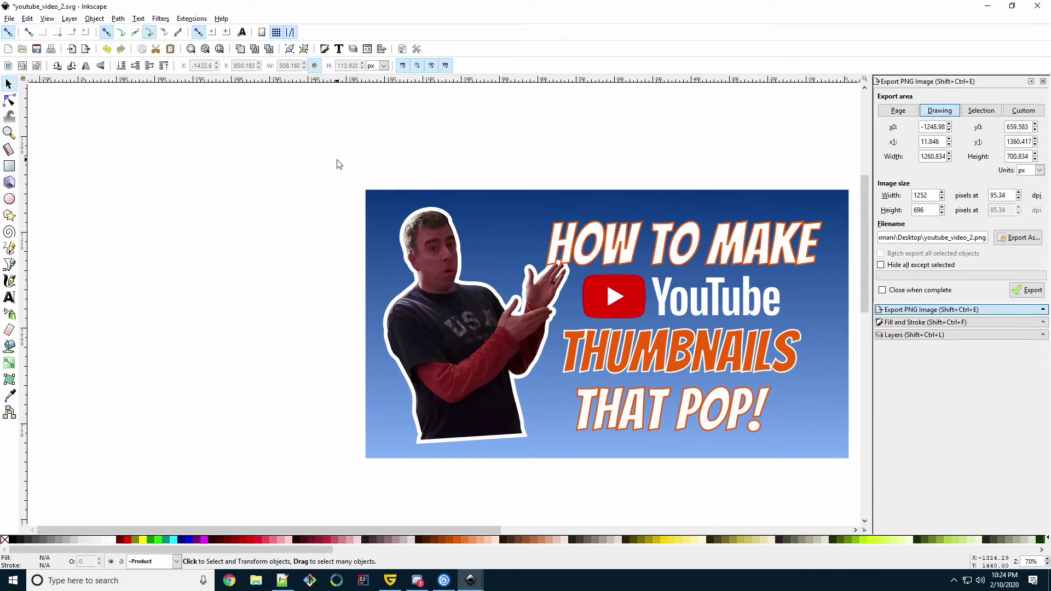
{"action": "left_click_drag", "start_coordinate": [337, 161], "coordinate": [857, 477]}
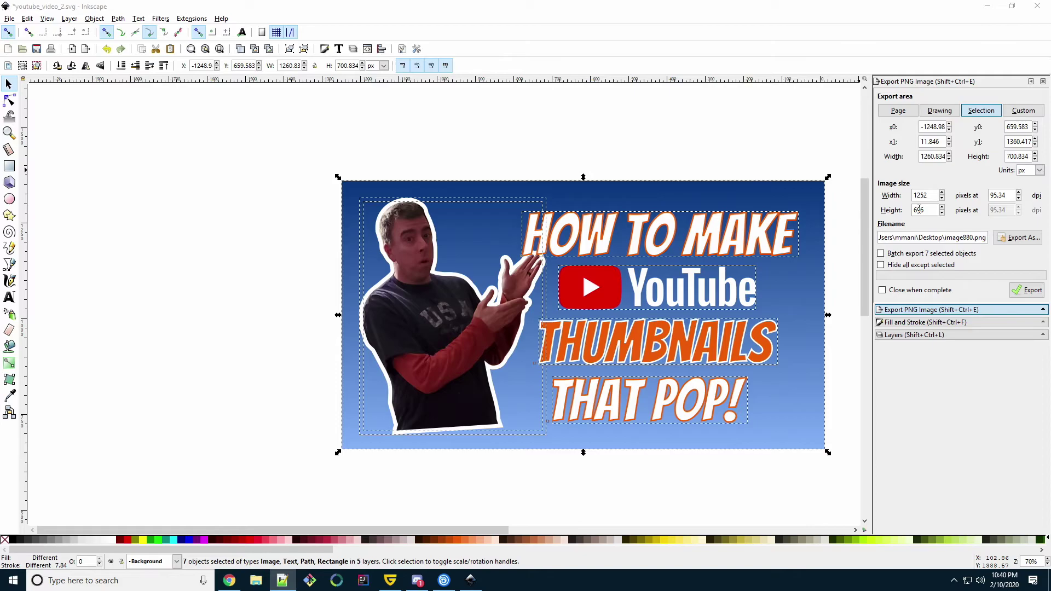
Set the blue background rectangle to 1280 × 720 px, then reselect the whole design.
{"action": "left_click", "coordinate": [476, 141]}
{"action": "left_click", "coordinate": [346, 189]}
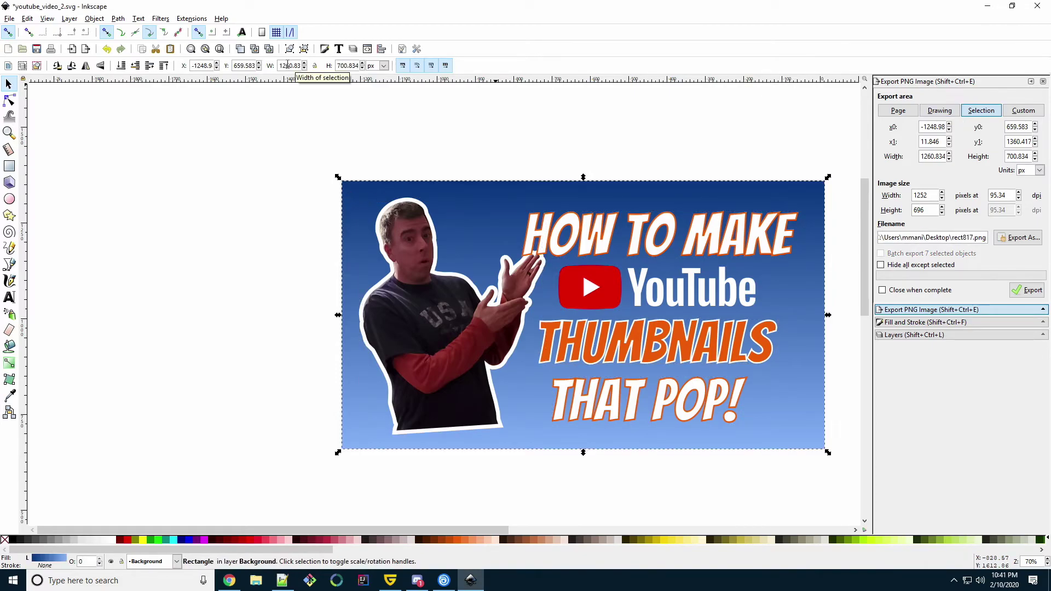
{"action": "double_click", "coordinate": [287, 65]}
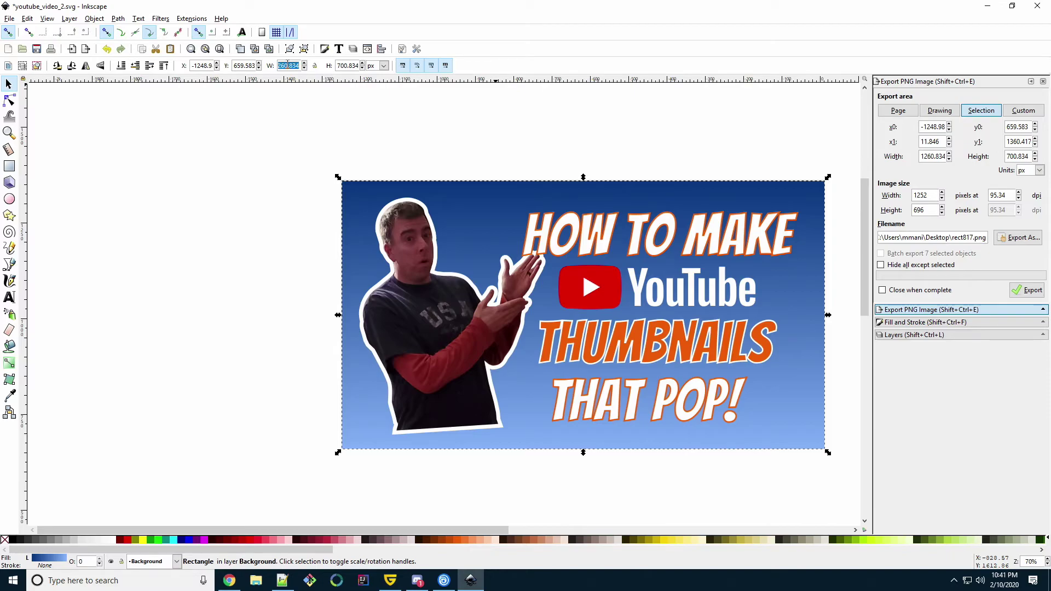
{"action": "type", "text": "1280"}
{"action": "key", "text": "Return"}
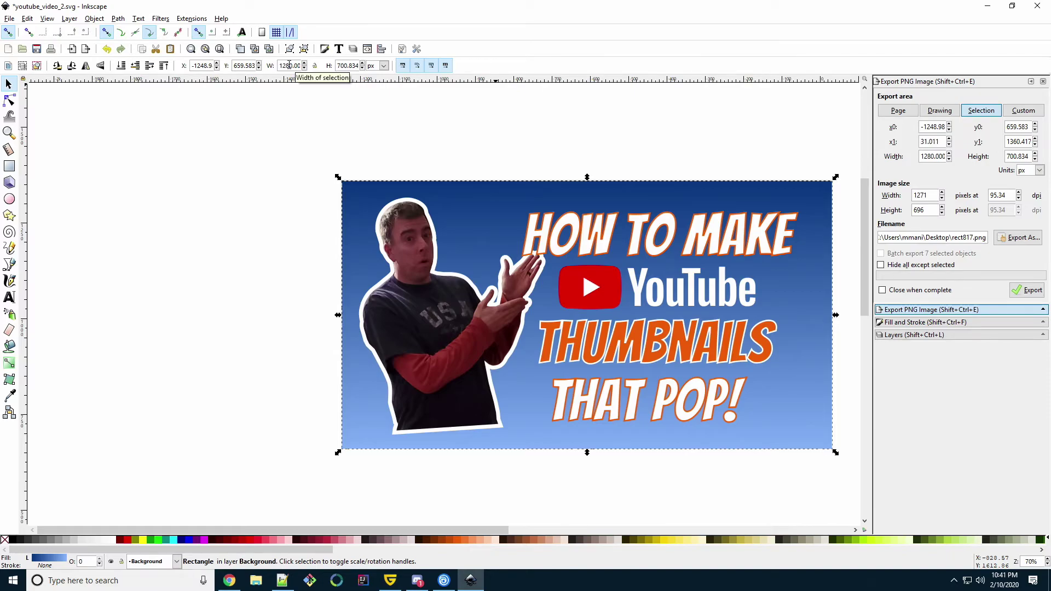
{"action": "double_click", "coordinate": [341, 66]}
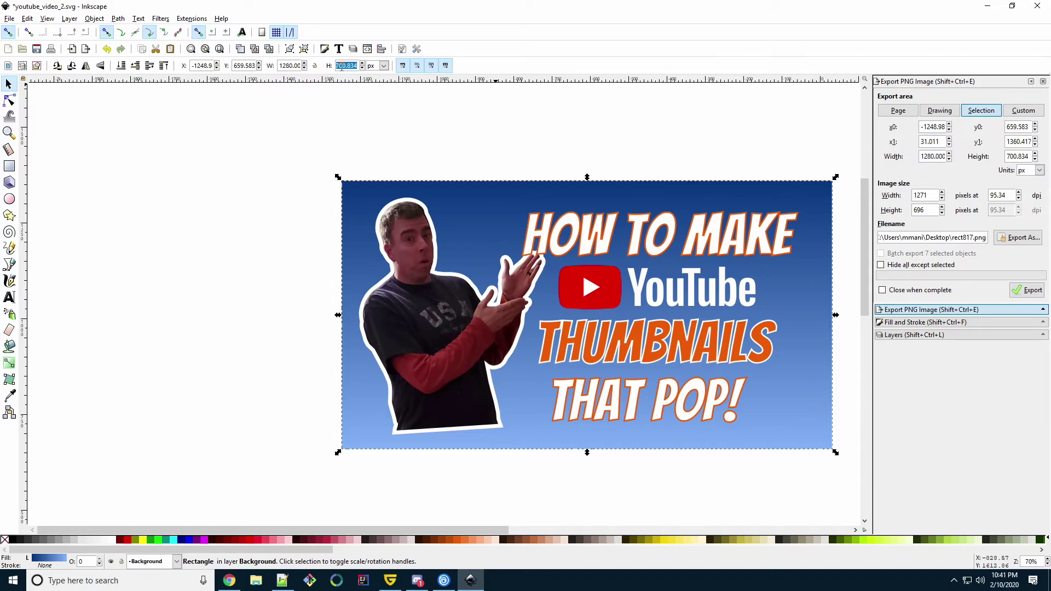
{"action": "type", "text": "720"}
{"action": "key", "text": "Return"}
{"action": "mouse_move", "coordinate": [288, 141]}
{"action": "left_mouse_down"}
{"action": "mouse_move", "coordinate": [882, 496]}
{"action": "mouse_move", "coordinate": [582, 468]}
{"action": "mouse_move", "coordinate": [669, 485]}
{"action": "left_mouse_up"}
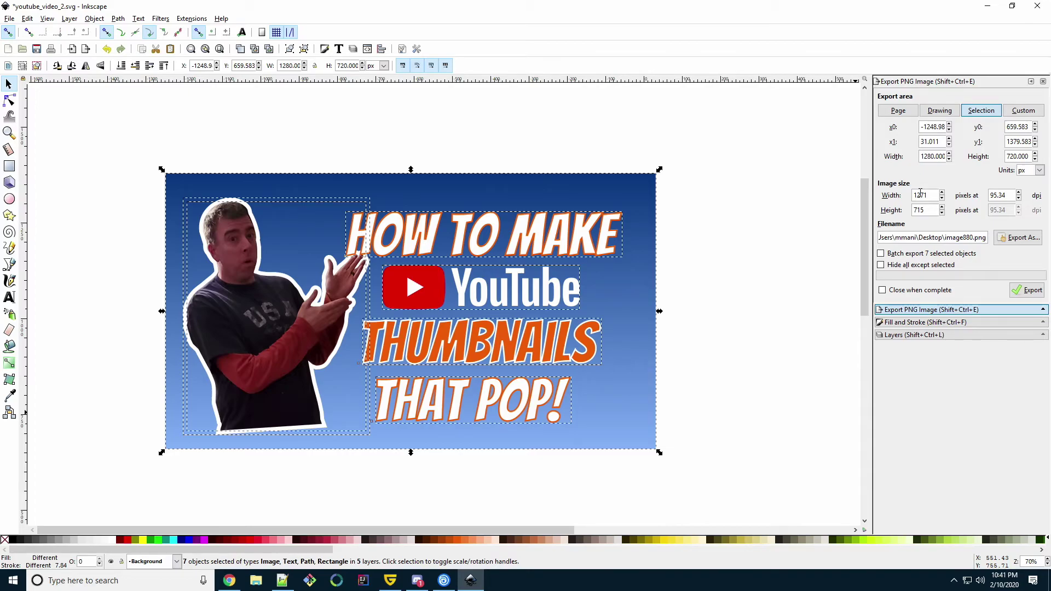
Change the export resolution from 95.34 to 96 dpi.
{"action": "left_click_drag", "start_coordinate": [1011, 195], "coordinate": [988, 197]}
{"action": "type", "text": "96"}
{"action": "key", "text": "Return"}
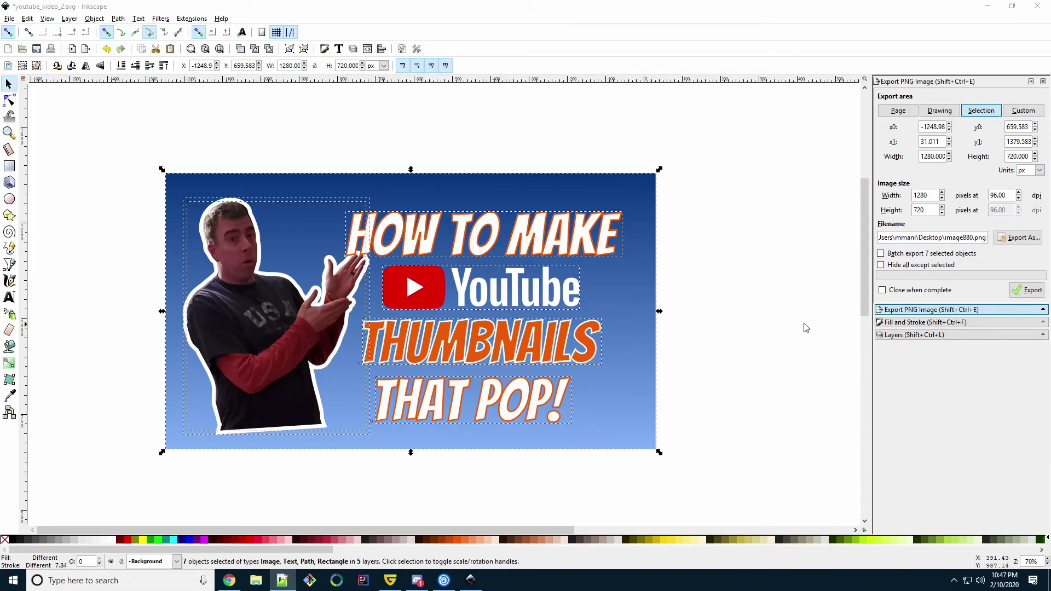
Export the design as youtube_thumbnail.png, then minimise Inkscape.
{"action": "double_click", "coordinate": [963, 238]}
{"action": "type", "text": "youtube_thumbna"}
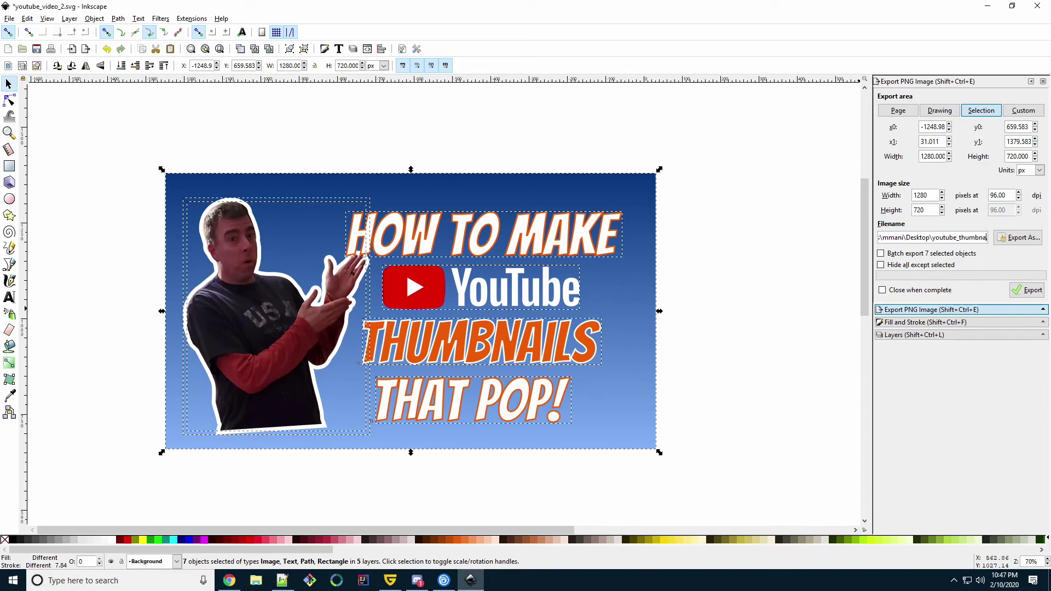
{"action": "type", "text": "il."}
{"action": "left_click", "coordinate": [1025, 291]}
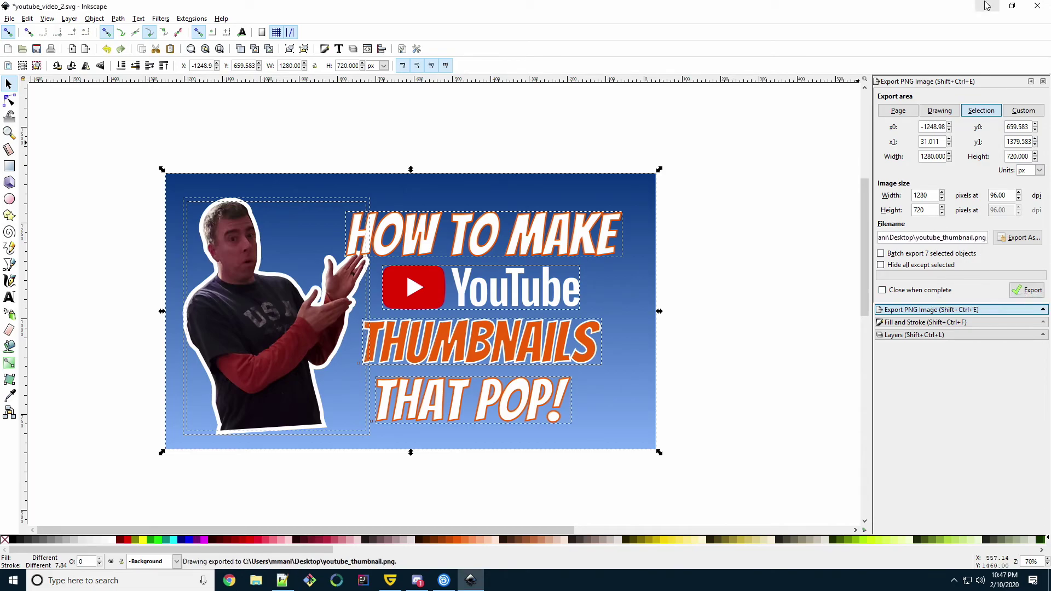
{"action": "left_click", "coordinate": [988, 6]}
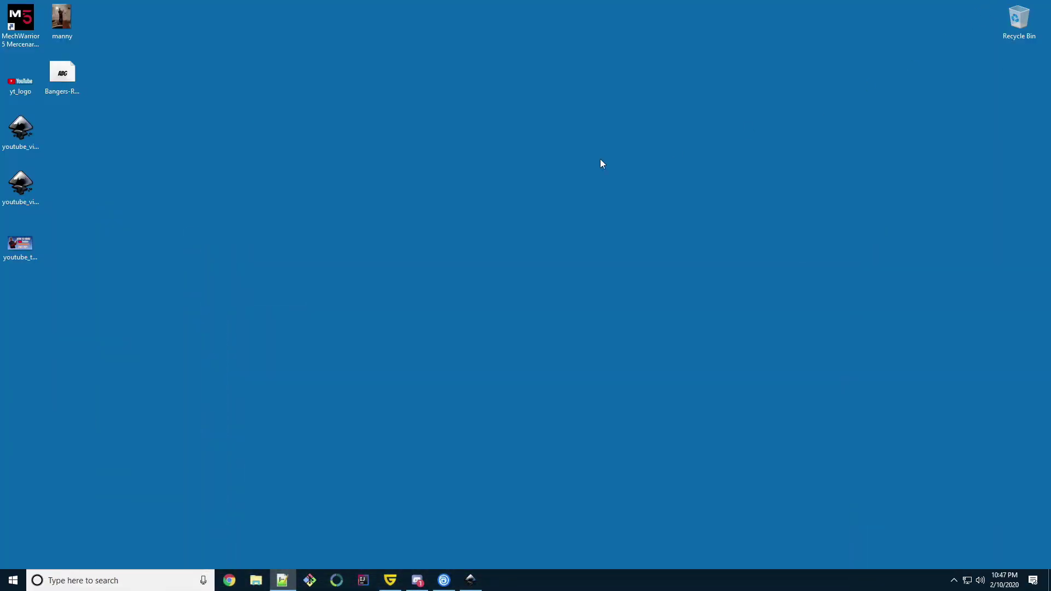
Open youtube_thumbnail.png from the desktop to check the exported image.
{"action": "double_click", "coordinate": [20, 245]}
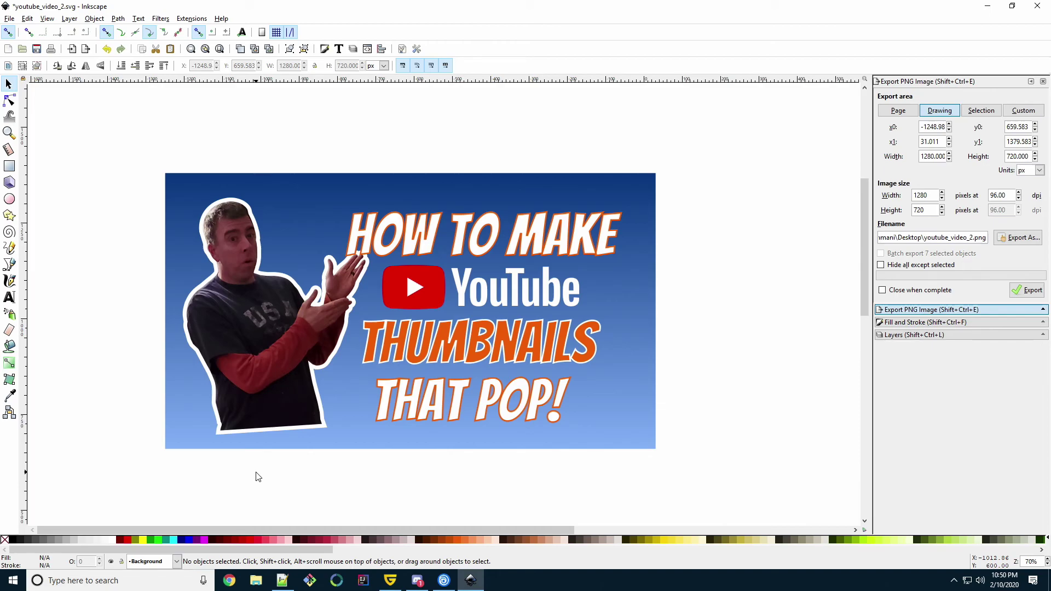
{"action": "scroll", "coordinate": [740, 398], "scroll_direction": "down", "scroll_amount": 2}
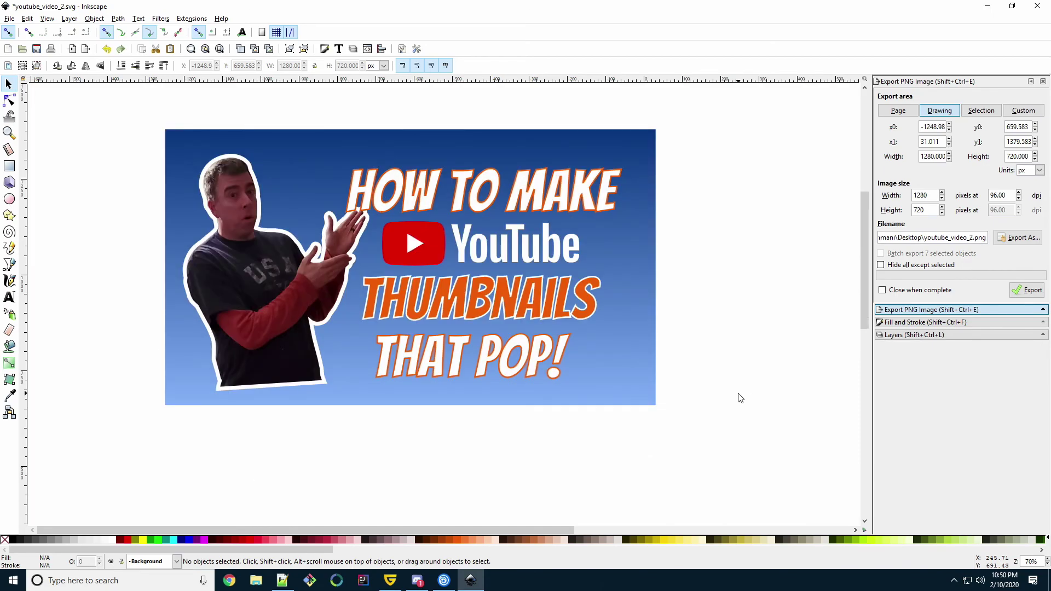